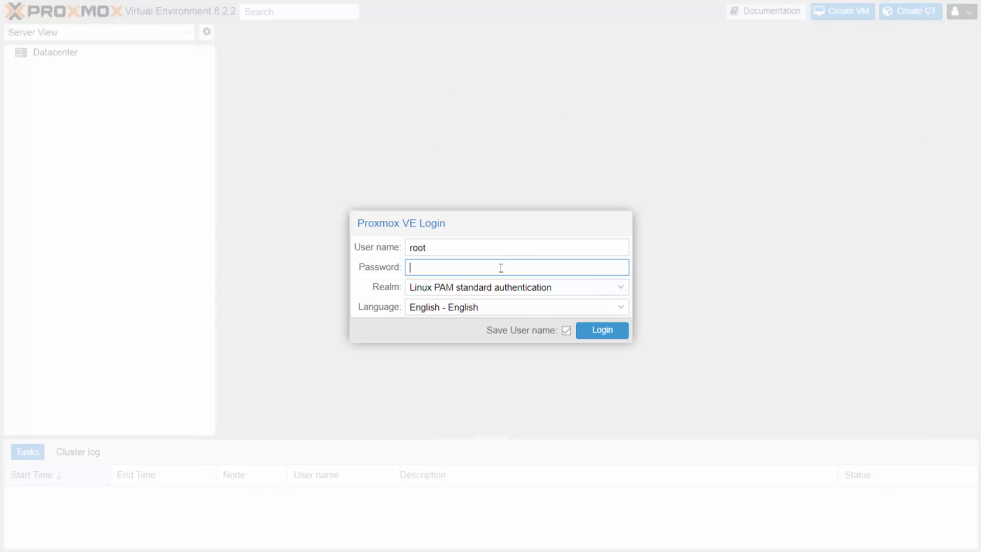
Log in with the account password, dismiss the subscription notice, and select Datacenter (Dell-Storage).
text(••••••)
click(598, 332)
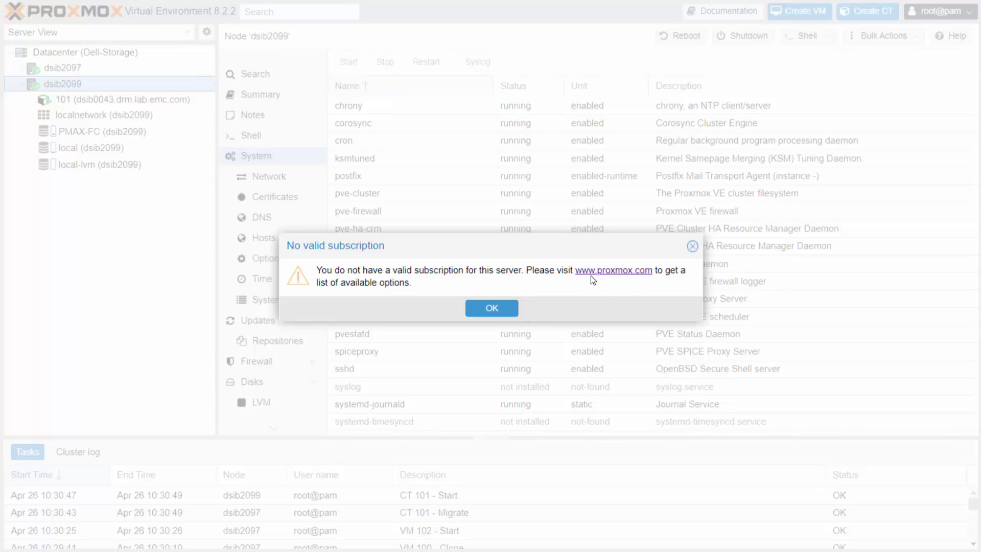
click(498, 311)
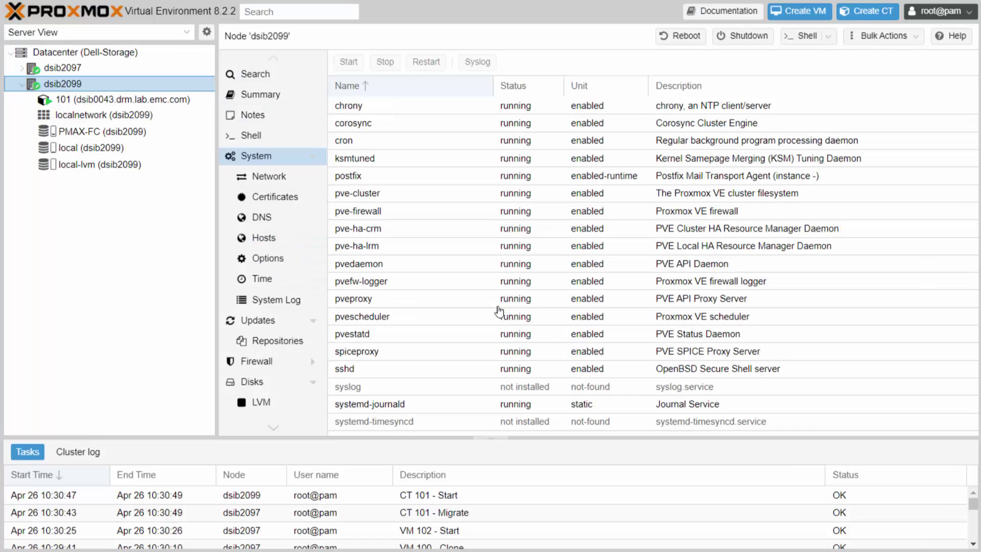
click(97, 55)
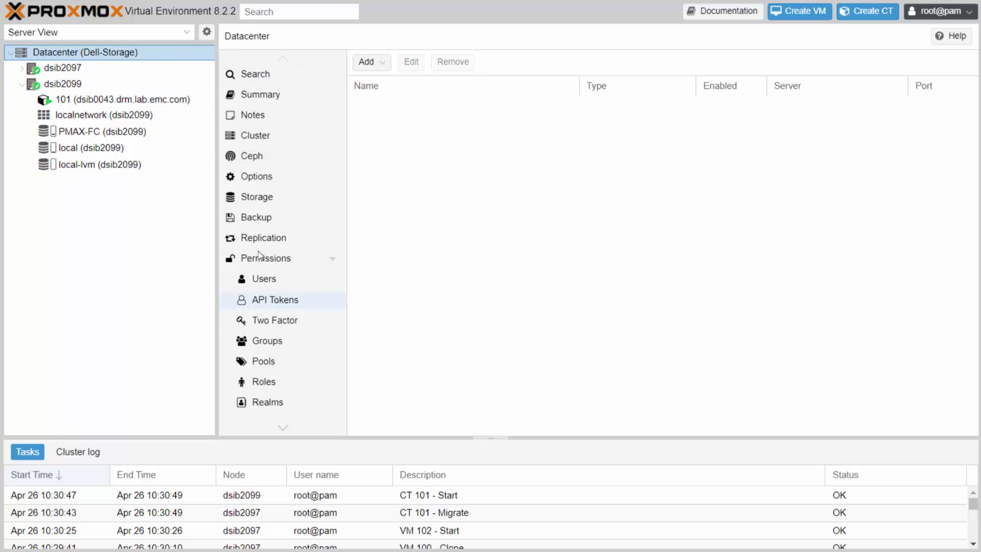
Collapse Permissions and SDN, check Replication and Ceph, then view the Cluster page listing dsib2097 and dsib2099.
click(332, 259)
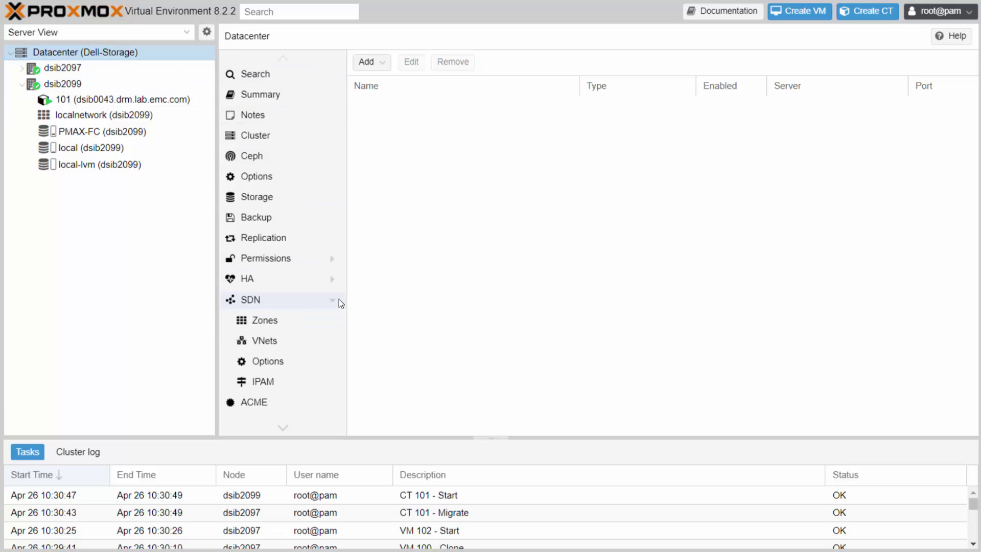
click(333, 301)
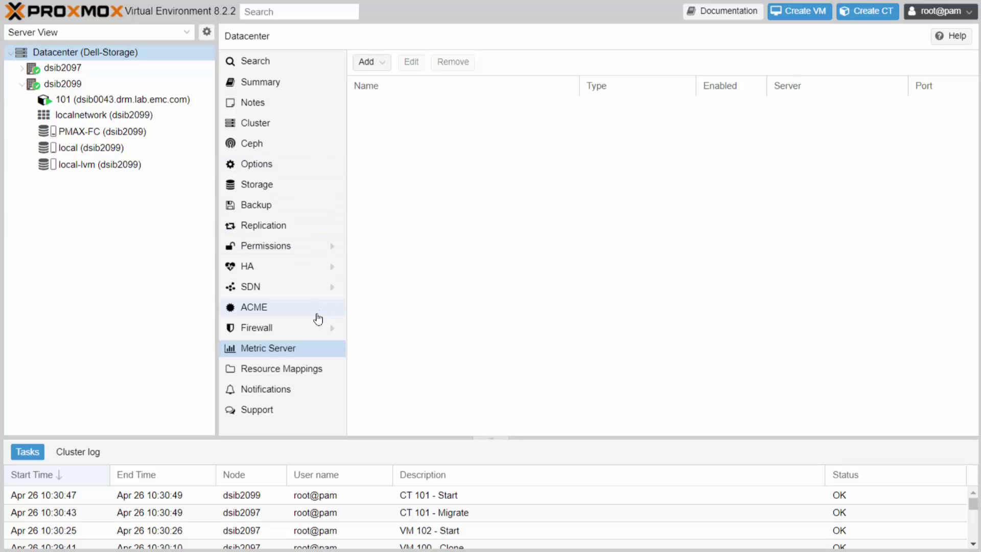
click(270, 231)
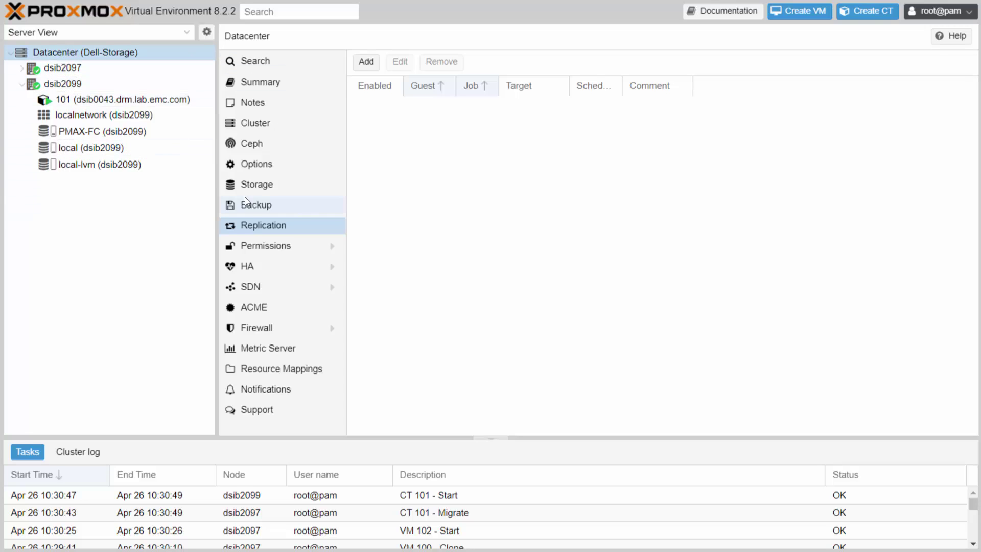
click(254, 144)
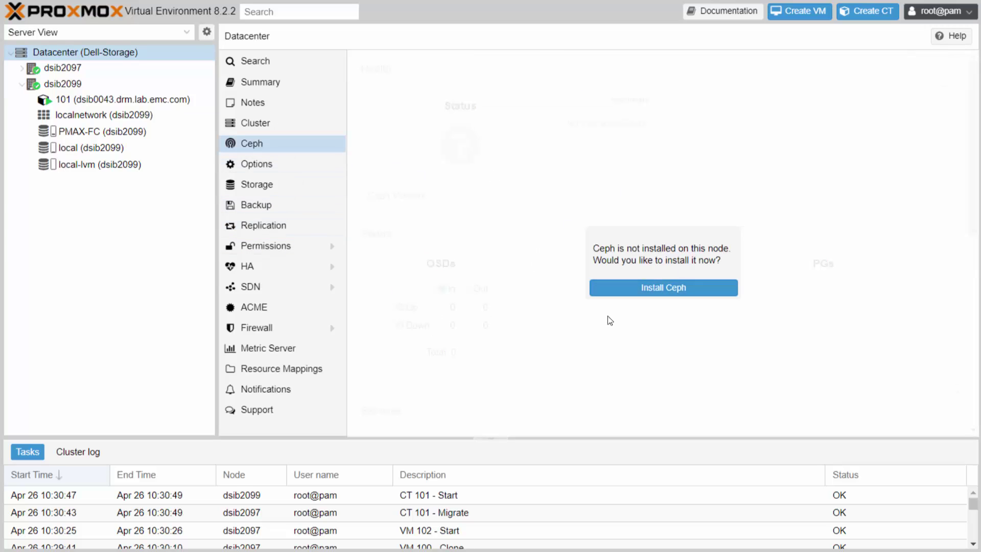
click(259, 130)
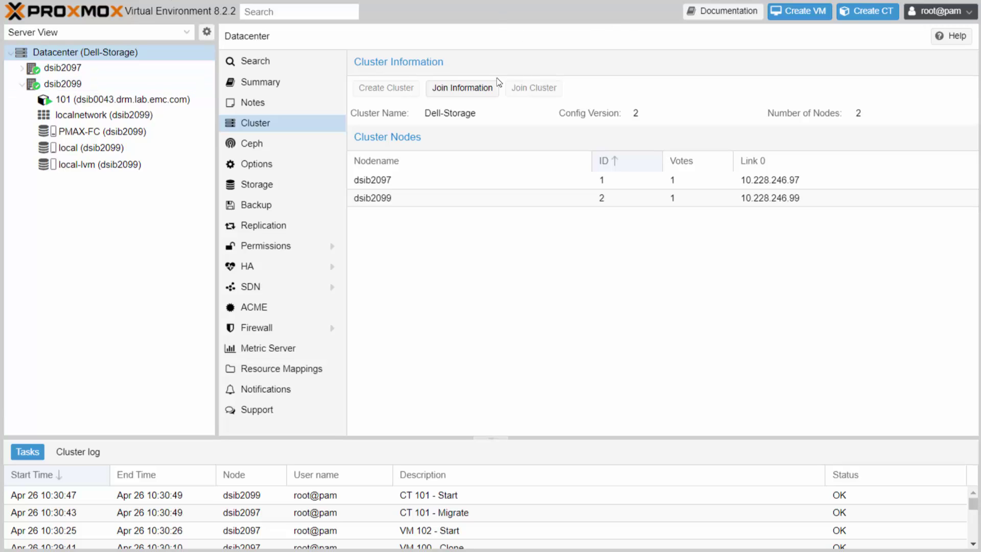
click(476, 90)
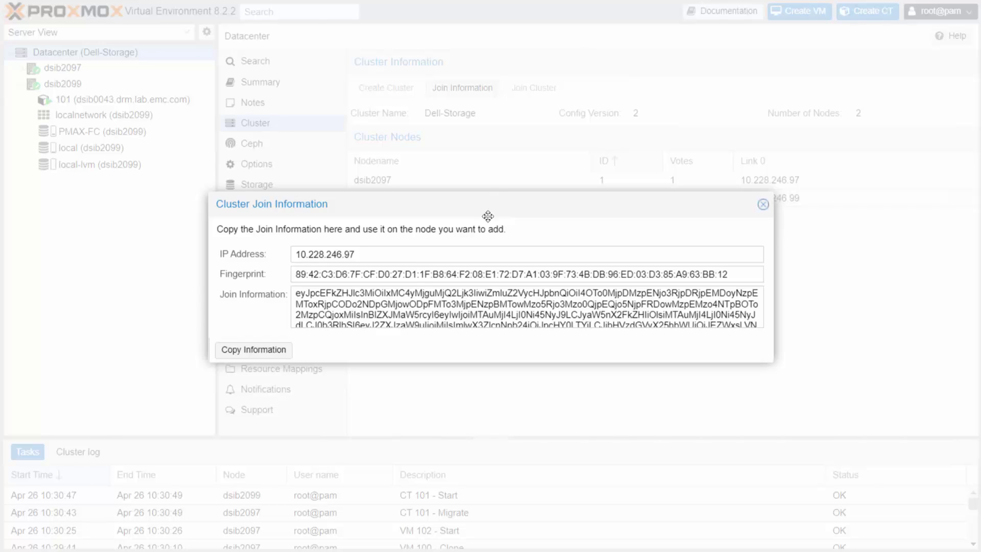
click(762, 204)
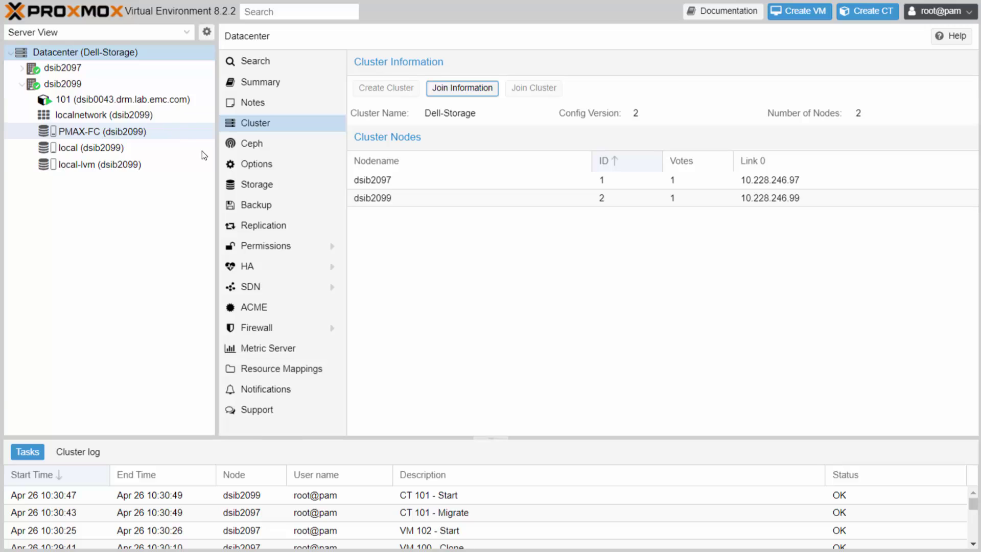
Show the Datacenter Storage list (PMAX-FC, local, local-lvm) and the Add storage-type menu.
click(257, 186)
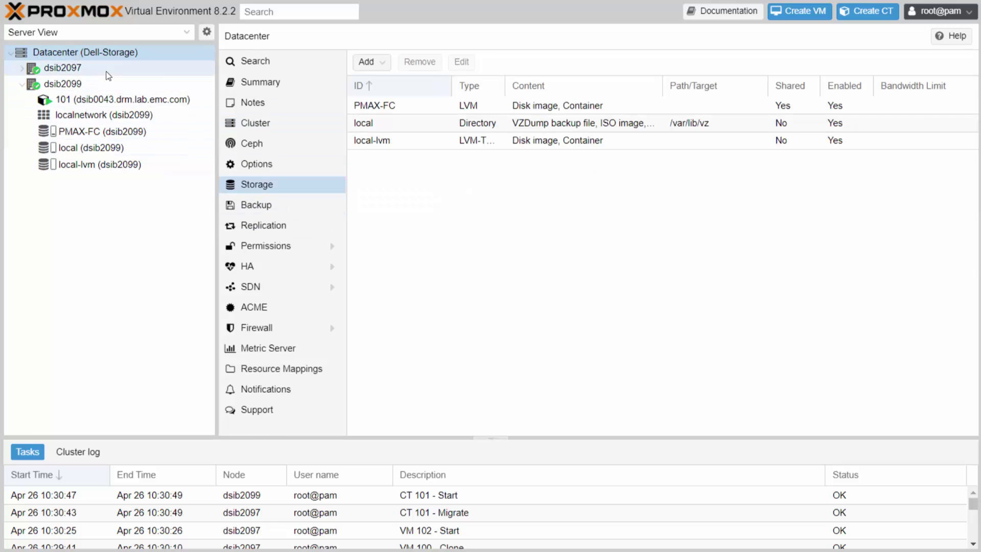
click(386, 68)
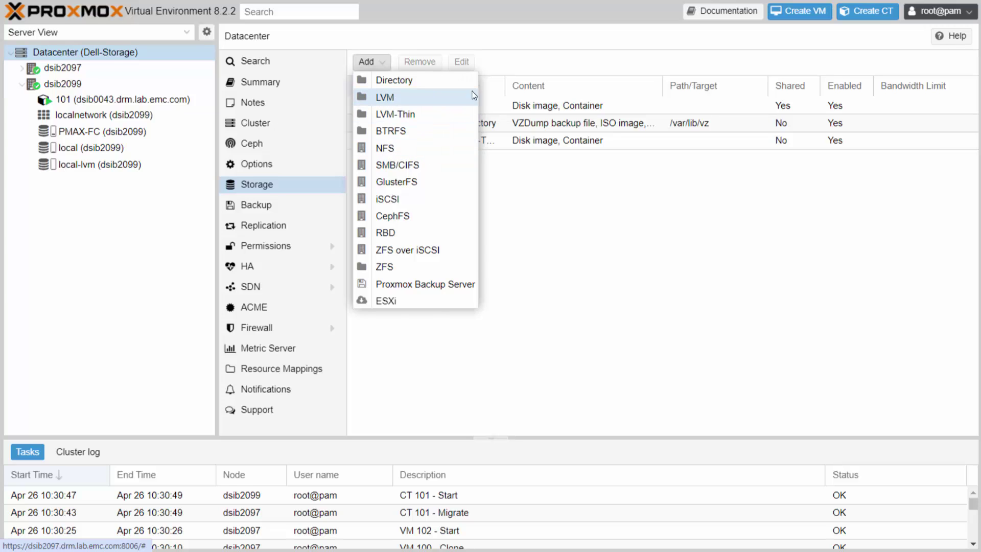
Inspect the LVM add form with volume group pmax-1 and Shared, cancel it, then expand node dsib2097.
click(419, 97)
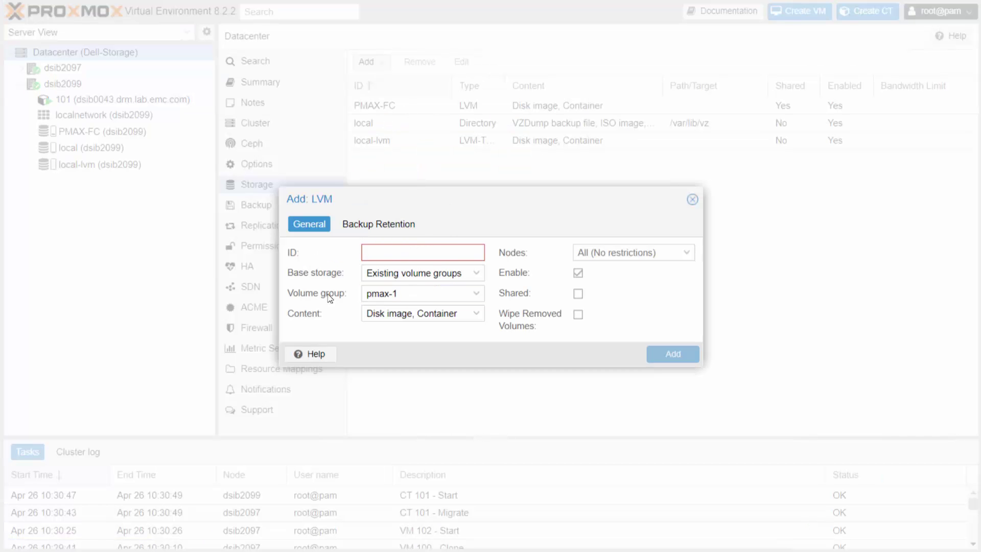
click(476, 296)
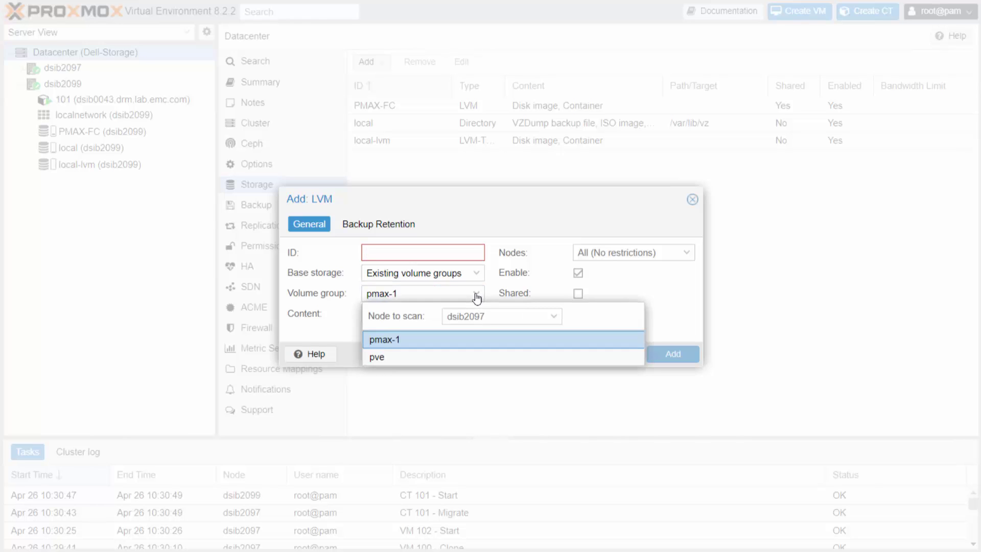
click(476, 296)
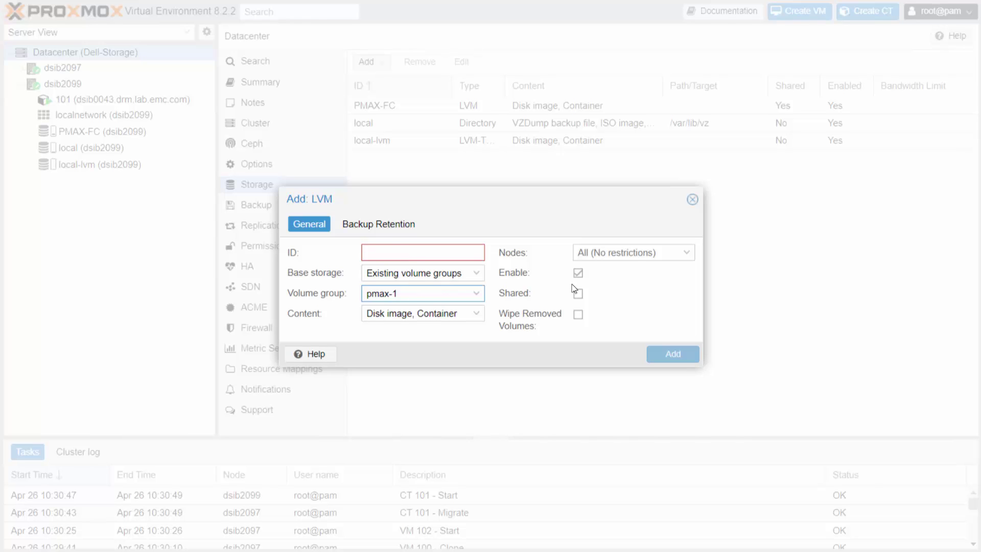
mouse_move(553, 304)
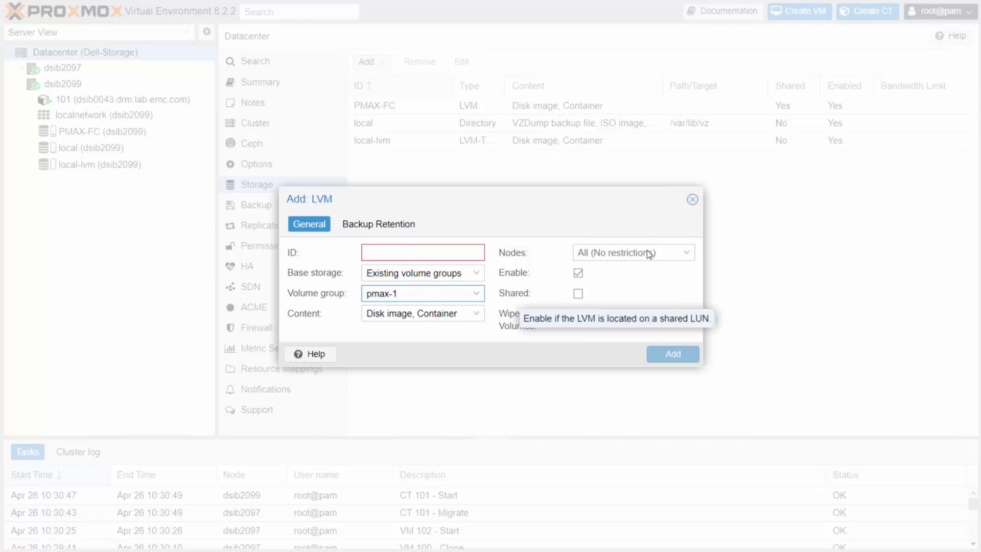
click(692, 199)
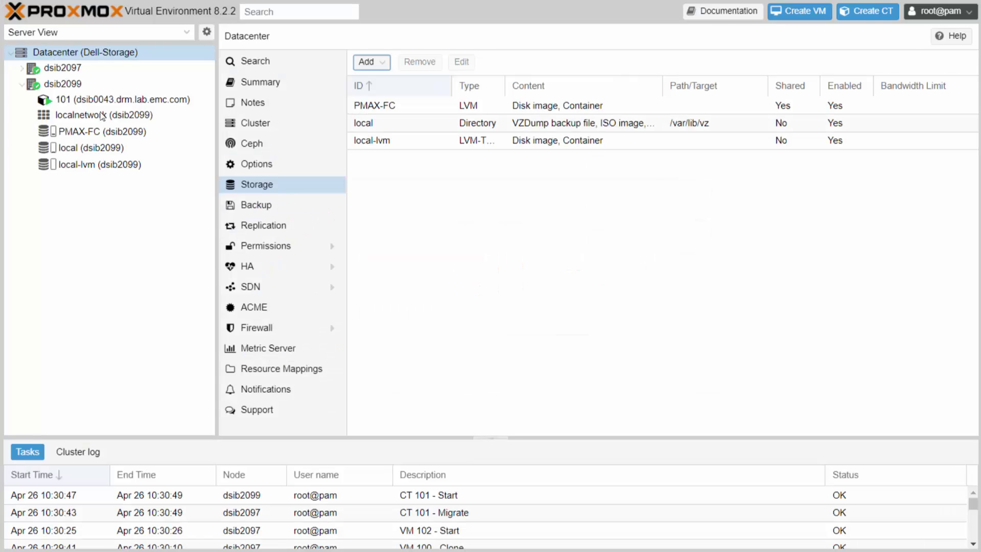
click(21, 68)
Compare PMAX-FC VM Disks on dsib2097 and dsib2099, both listing vm-100-disk-0 and vm-102-disk-0.
click(95, 133)
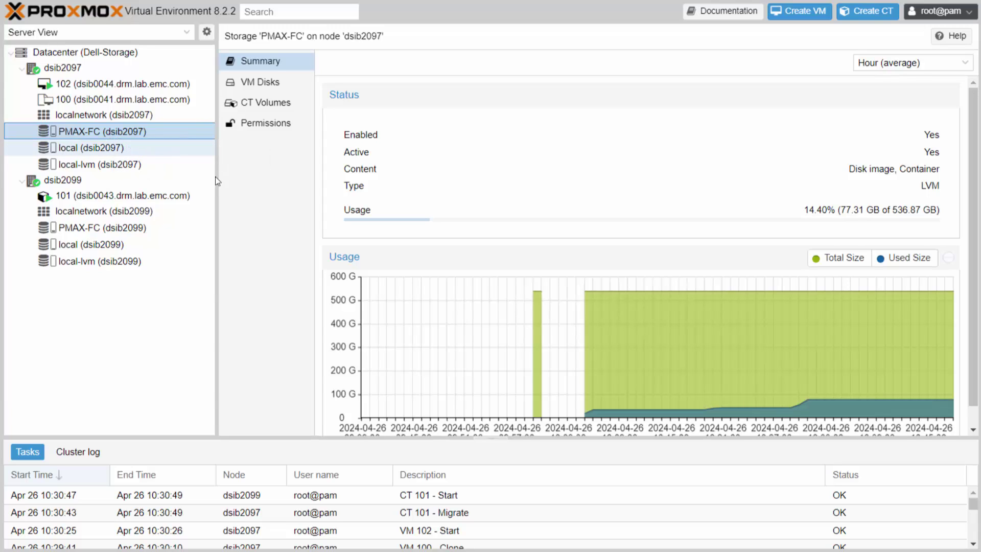
click(261, 82)
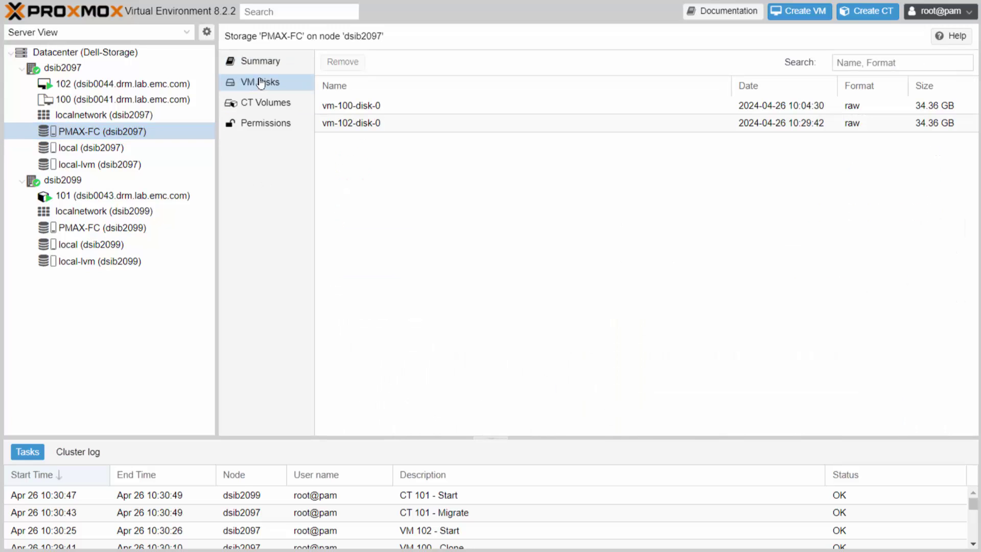
click(88, 230)
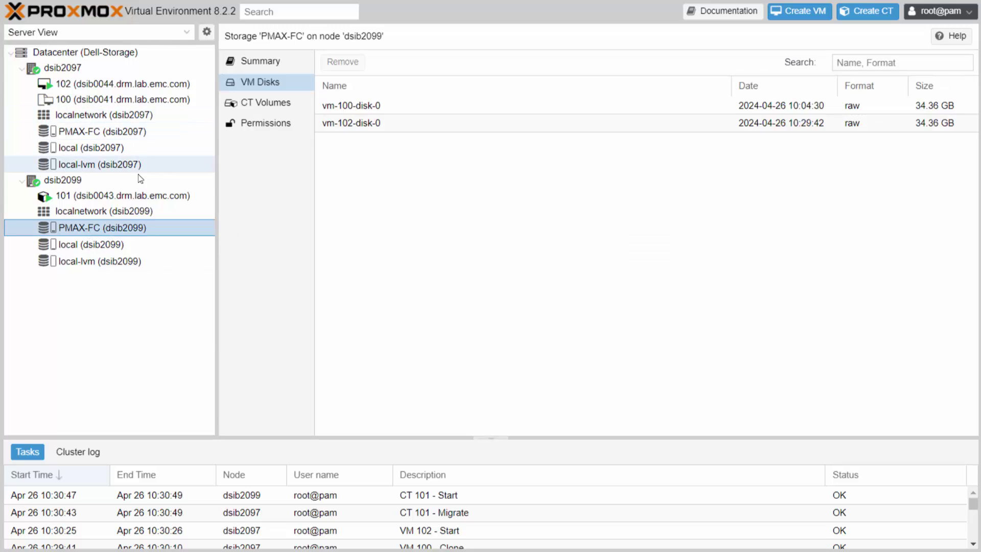
click(102, 131)
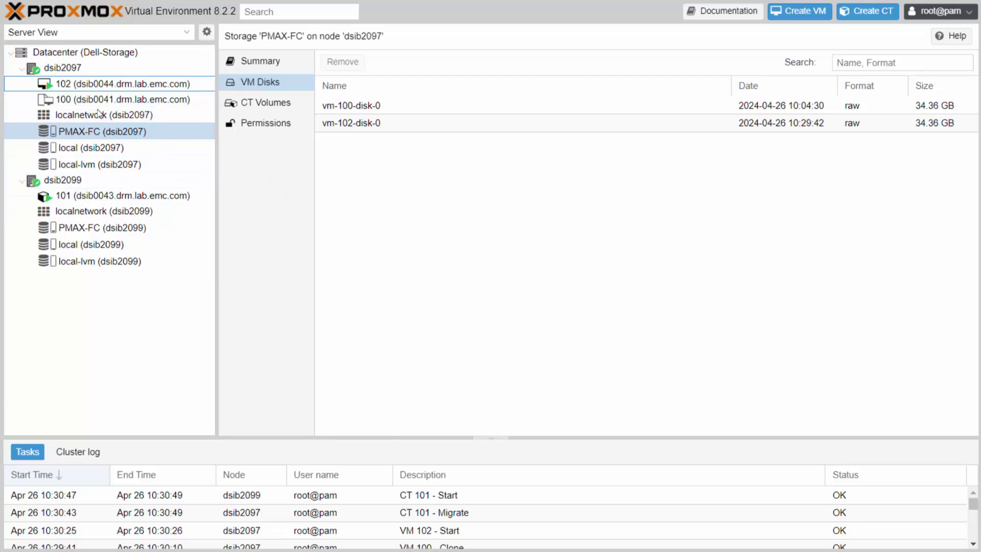
Migrate VM 102 from dsib2097 to target node dsib2099 and close the finished task log.
right_click(173, 87)
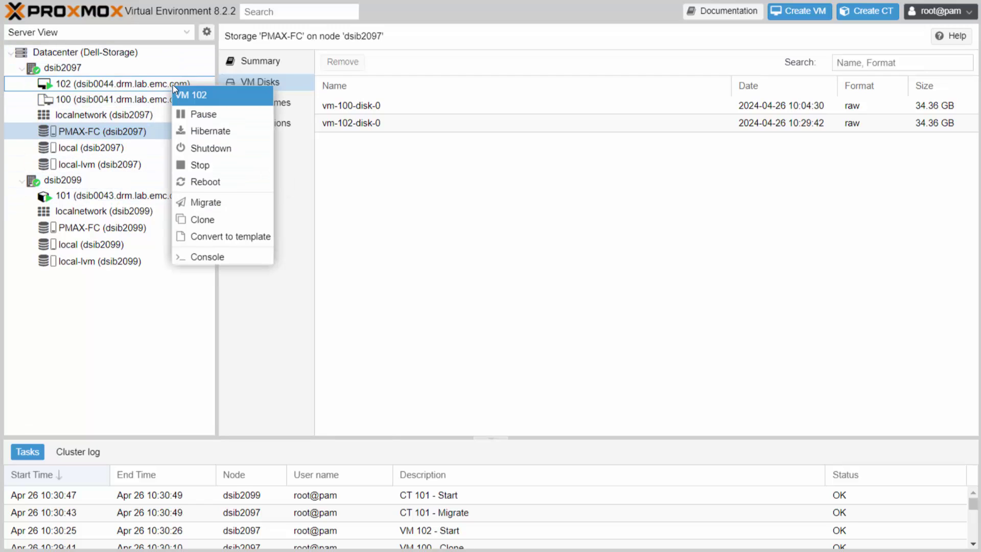
click(211, 202)
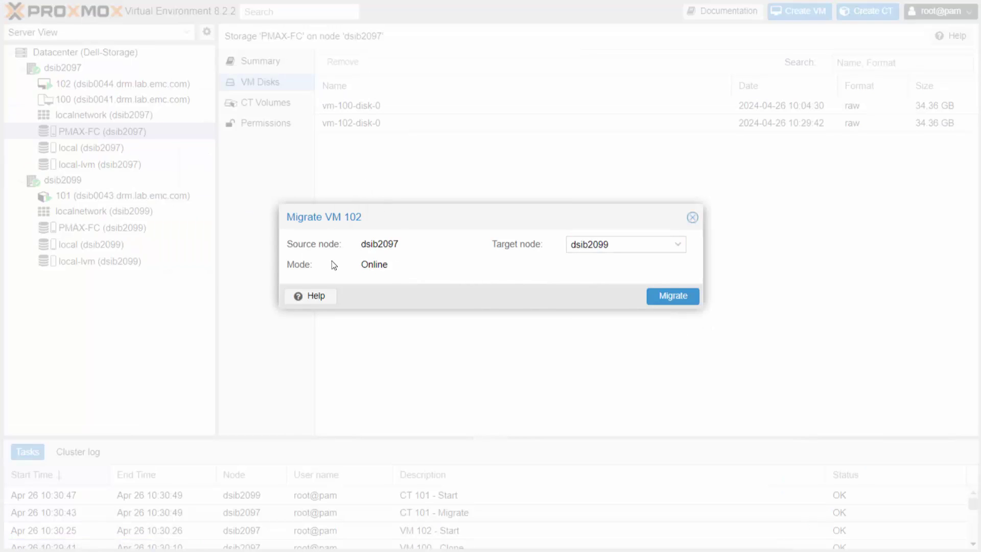
click(674, 296)
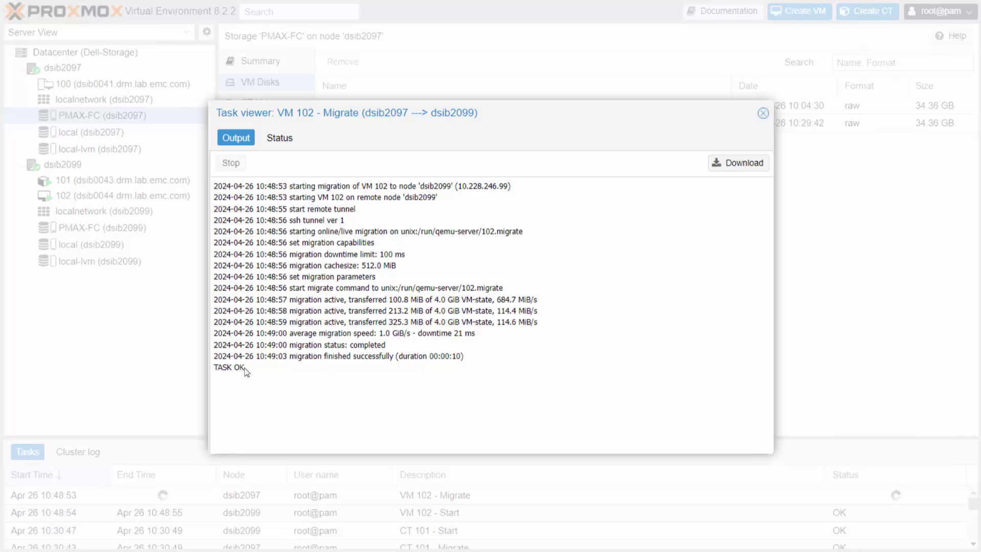
click(762, 113)
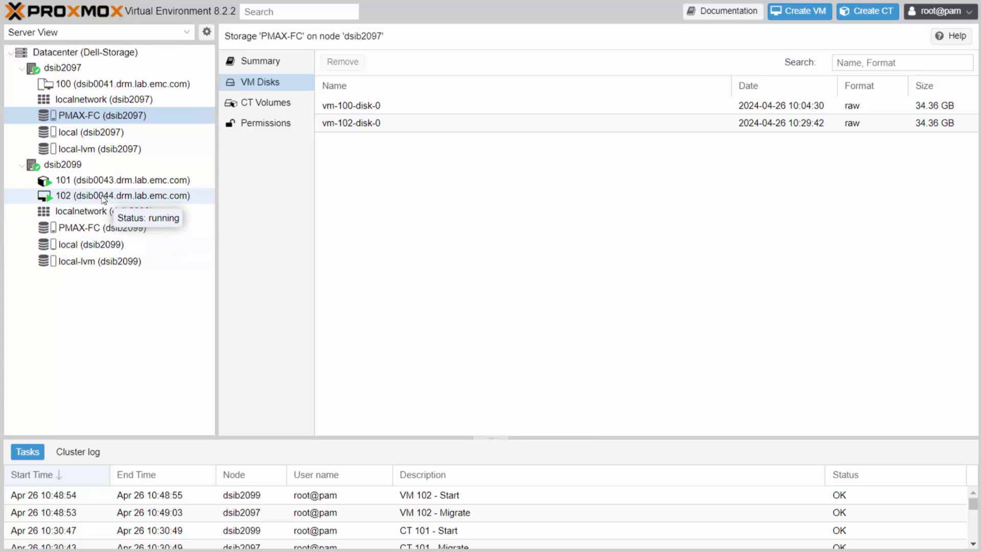
Review container 101's migration Restart Mode without migrating, then start a new VM on dsib2097.
click(90, 181)
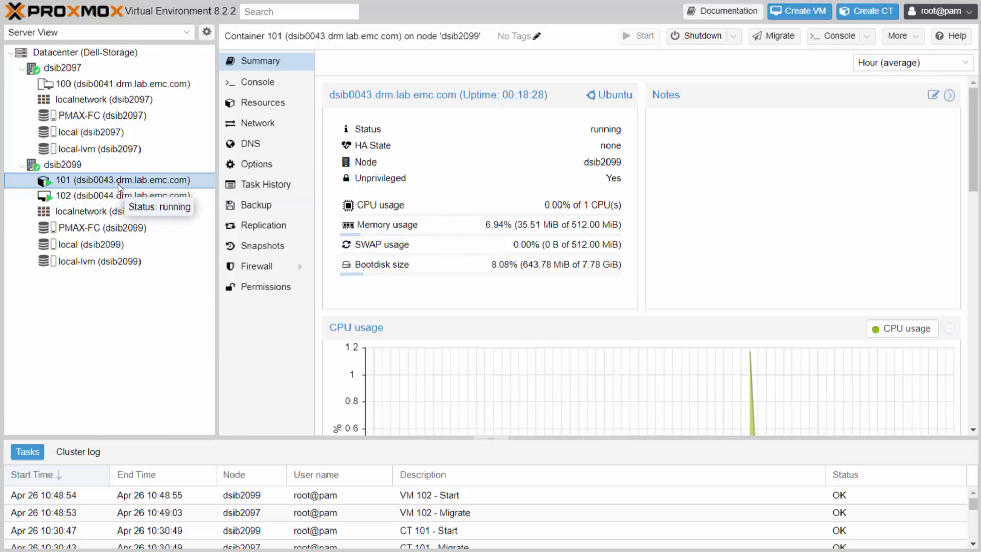
right_click(121, 184)
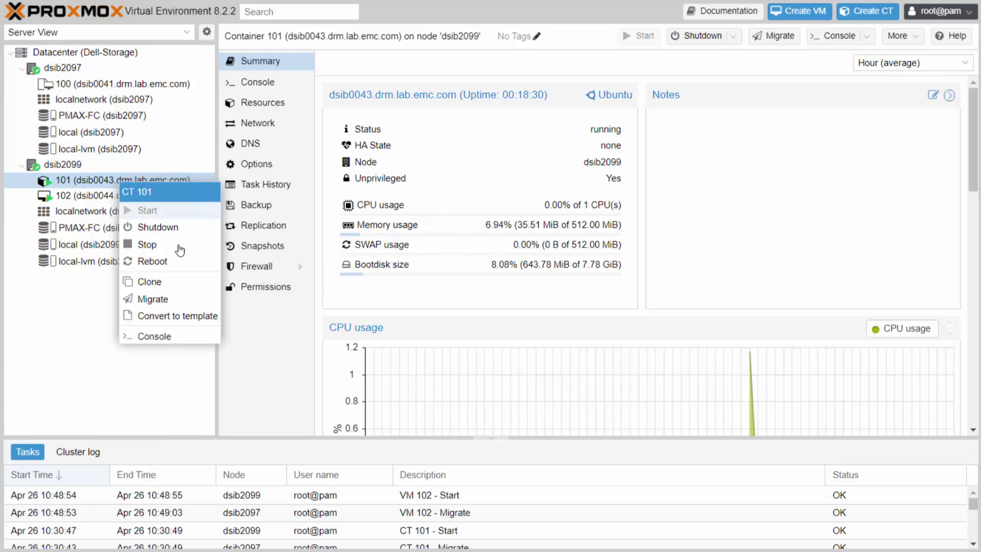
click(154, 299)
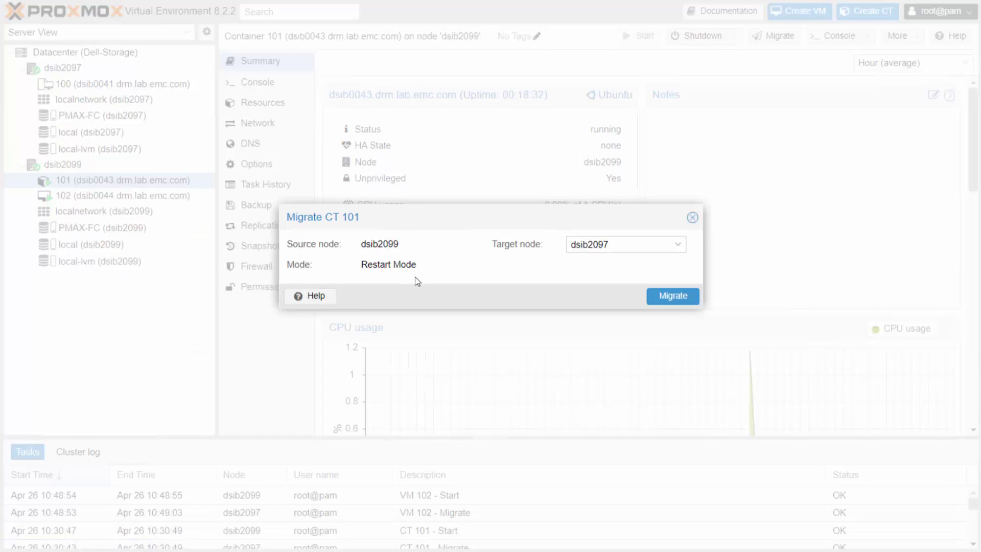
drag(418, 268, 361, 266)
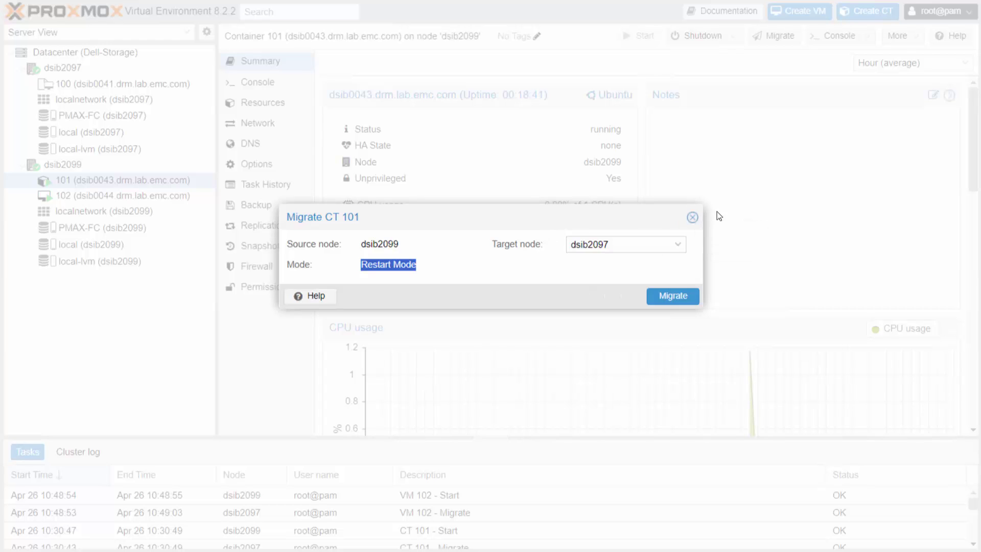
click(692, 218)
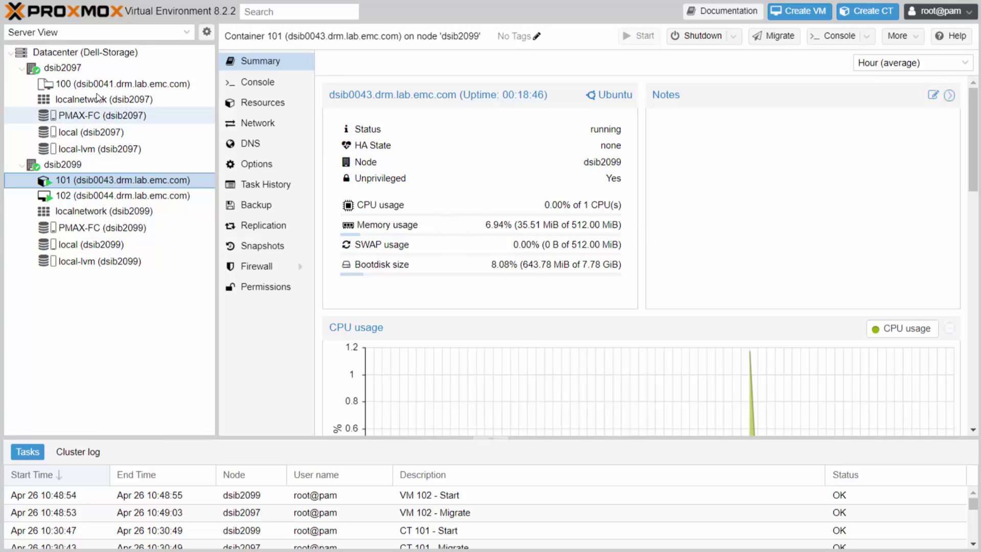
click(97, 68)
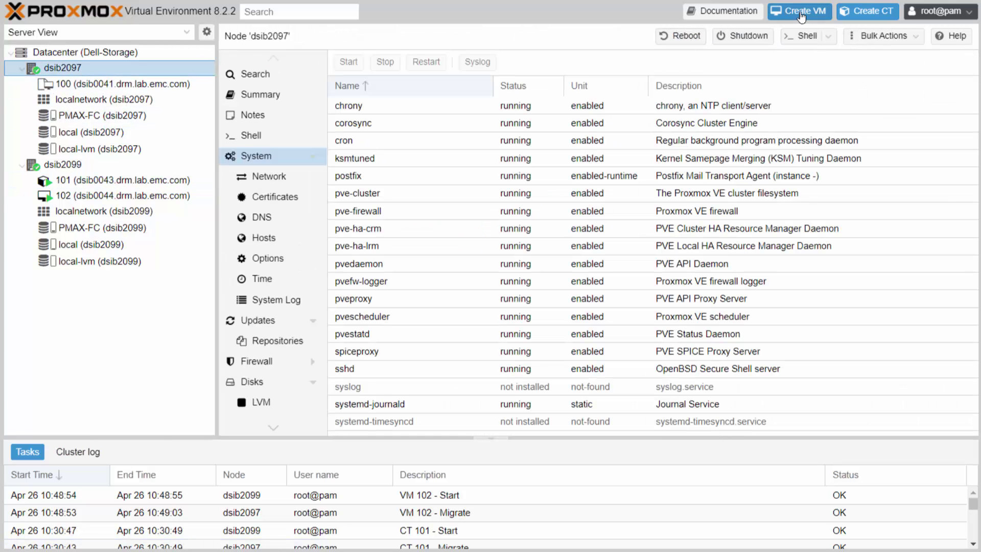
click(803, 11)
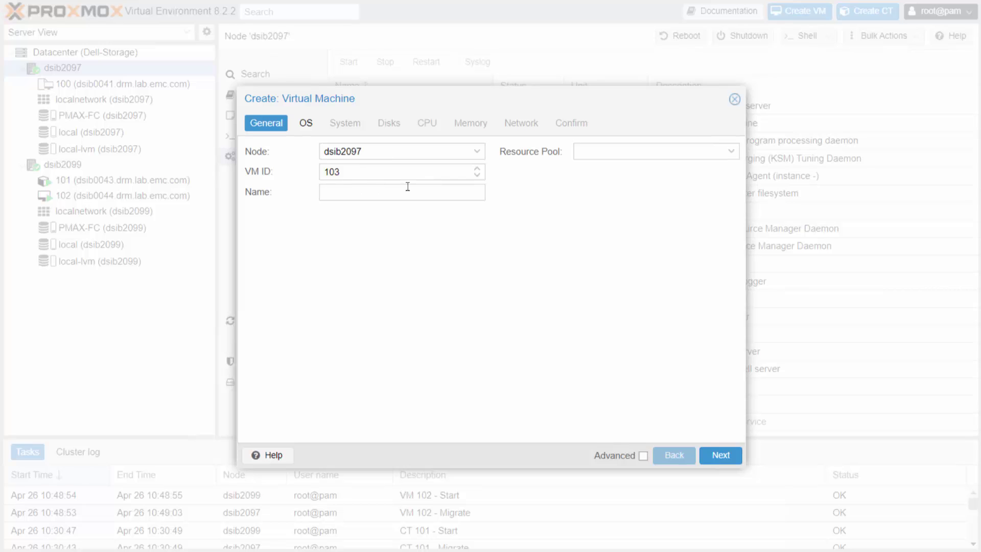
Name VM 103 'test', choose the openSUSE-Leap-15.5 NET ISO, and keep the 32 GiB PMAX-FC disk.
click(367, 188)
text(test)
click(305, 122)
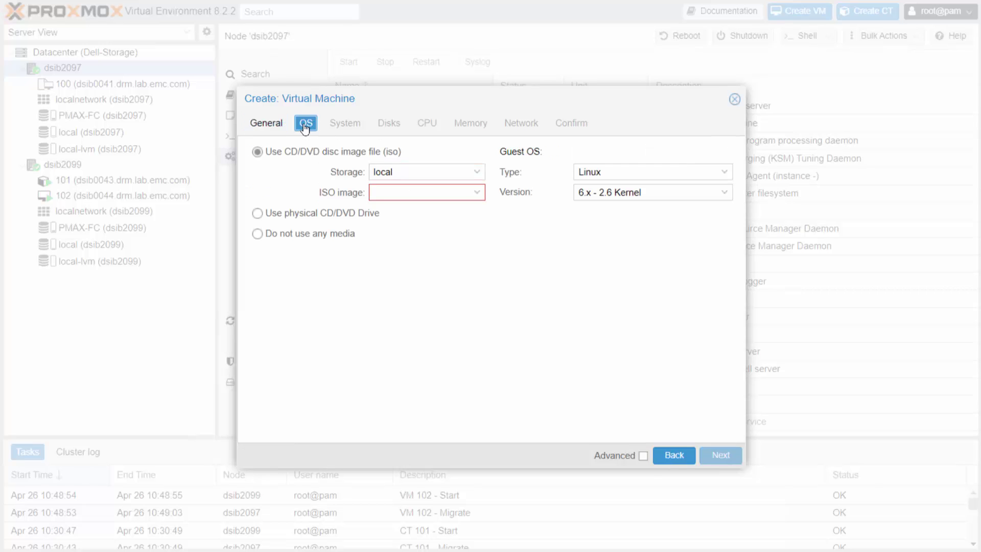
click(478, 194)
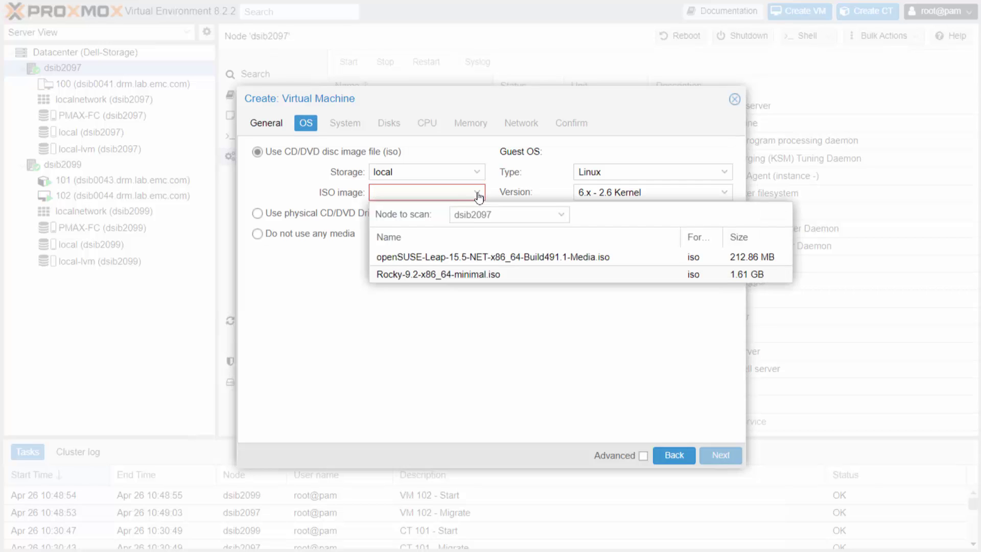
click(474, 256)
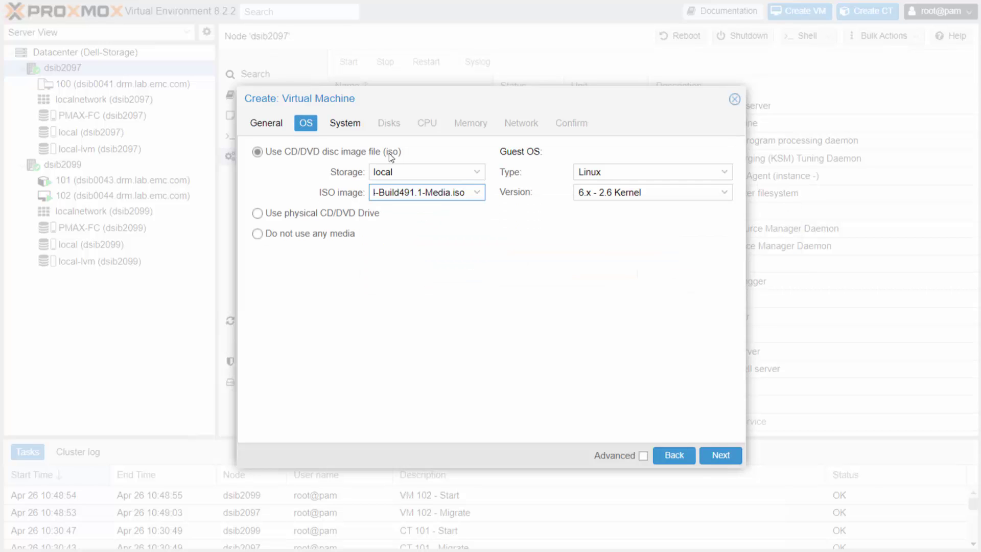
click(343, 124)
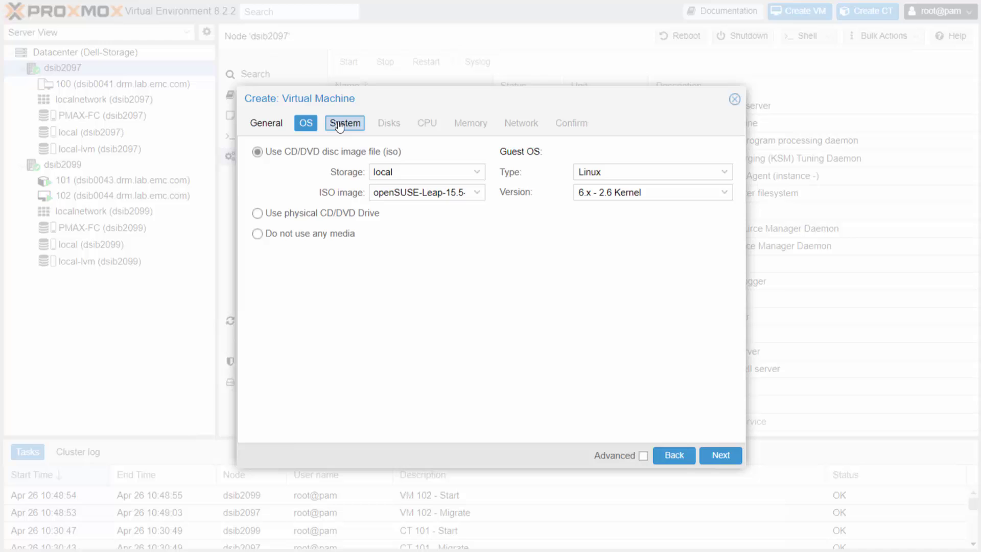
click(389, 122)
click(427, 123)
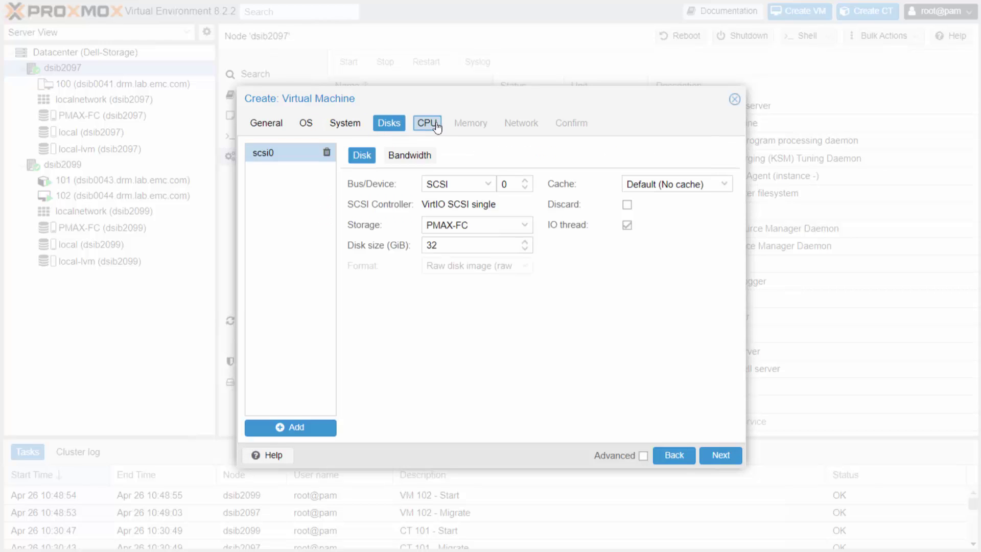
Cancel the VM wizard and begin a container with hostname 'test' and a root password.
click(734, 99)
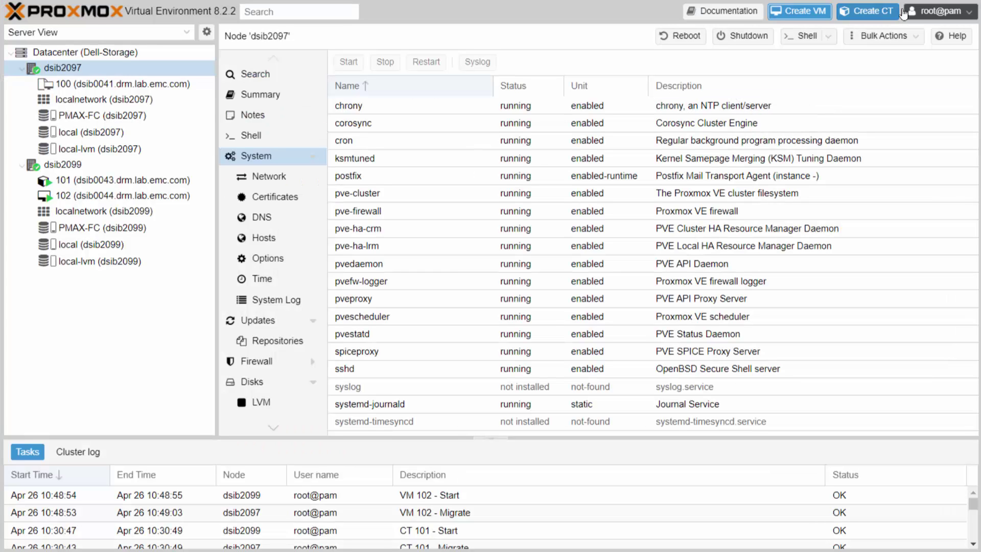
click(868, 15)
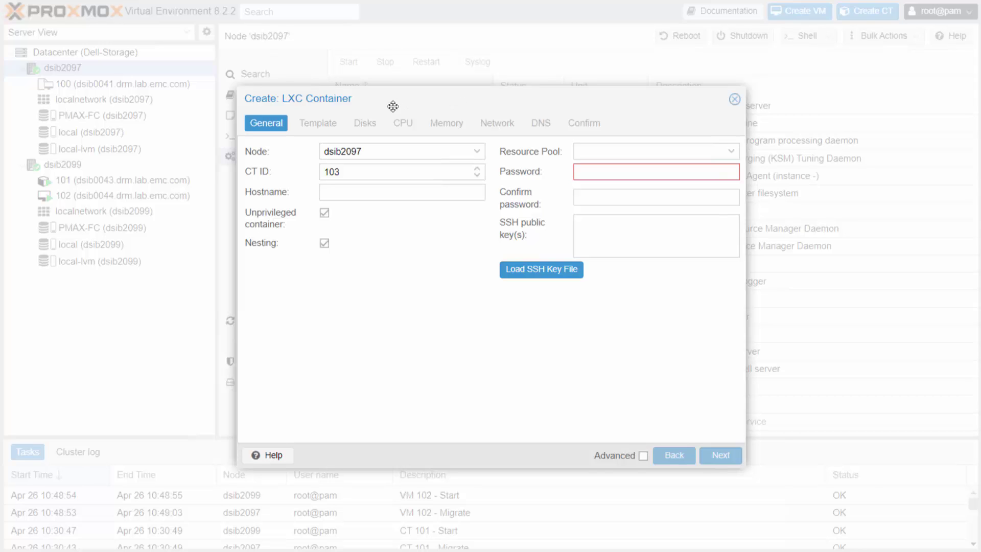
click(377, 193)
text(test)
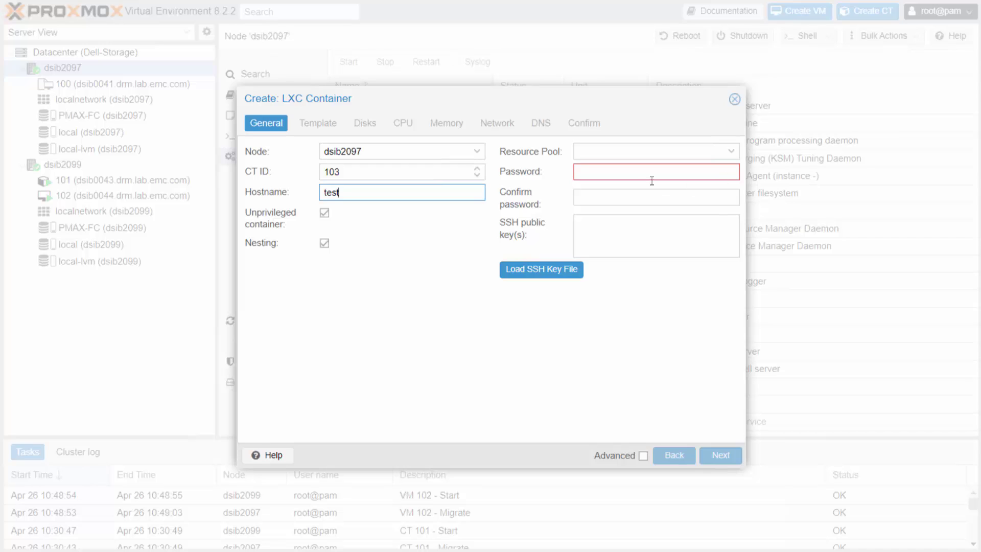
click(636, 175)
text(123456)
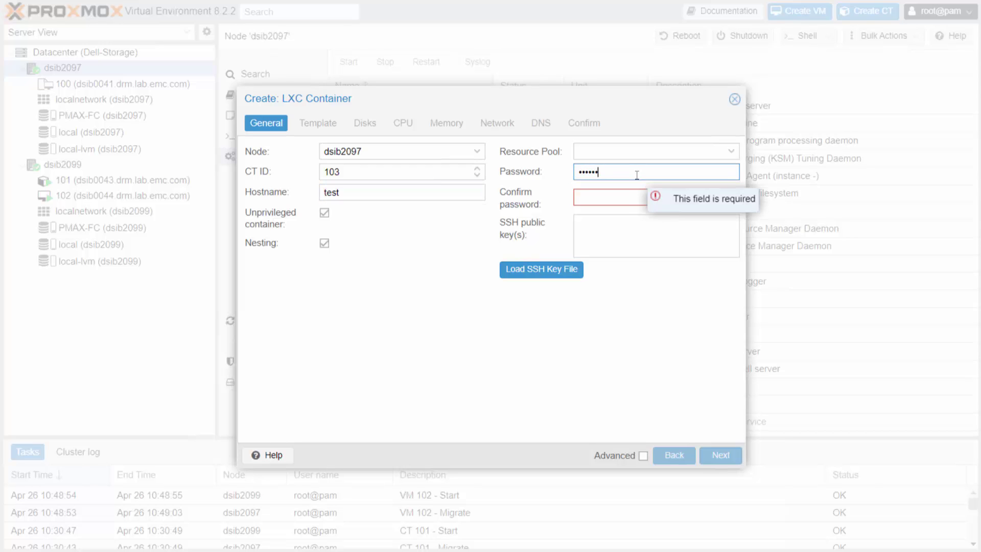
click(621, 202)
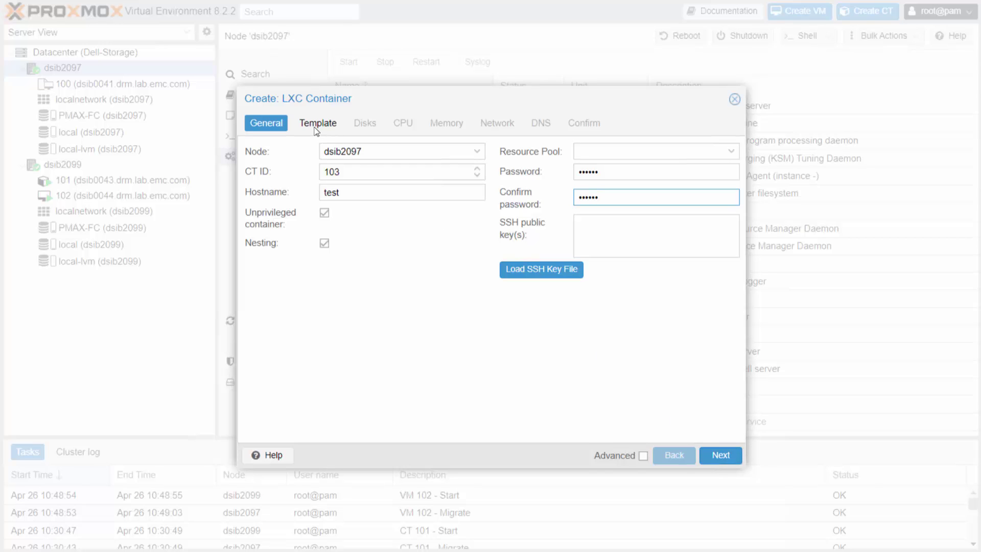
Choose the ubuntu-23.10 standard template, then close the container wizard without creating it.
click(317, 125)
click(476, 172)
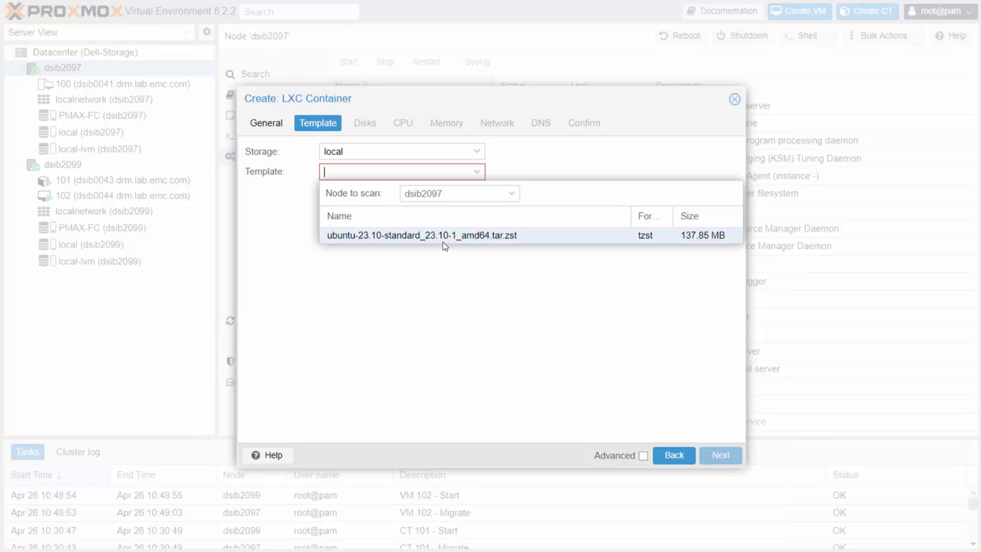
click(400, 236)
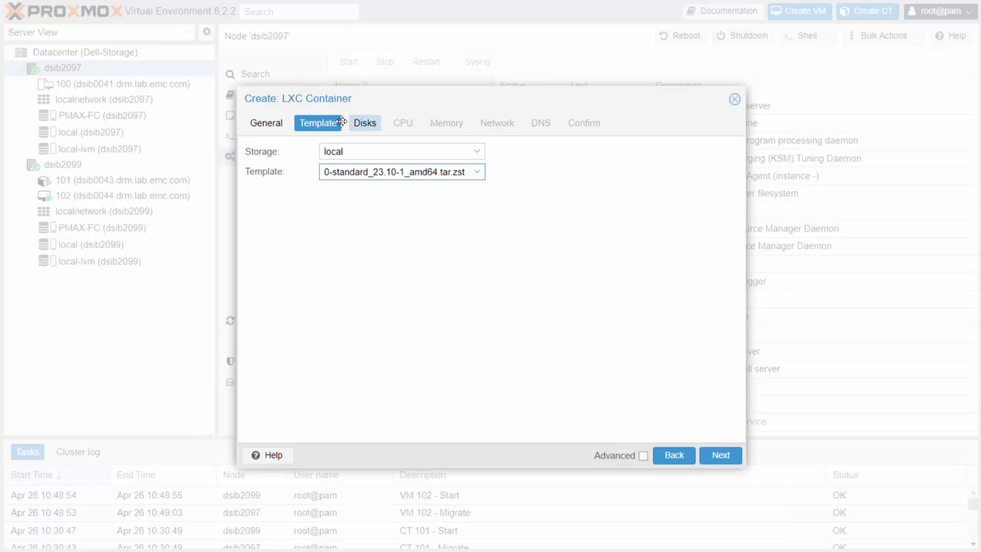
click(734, 99)
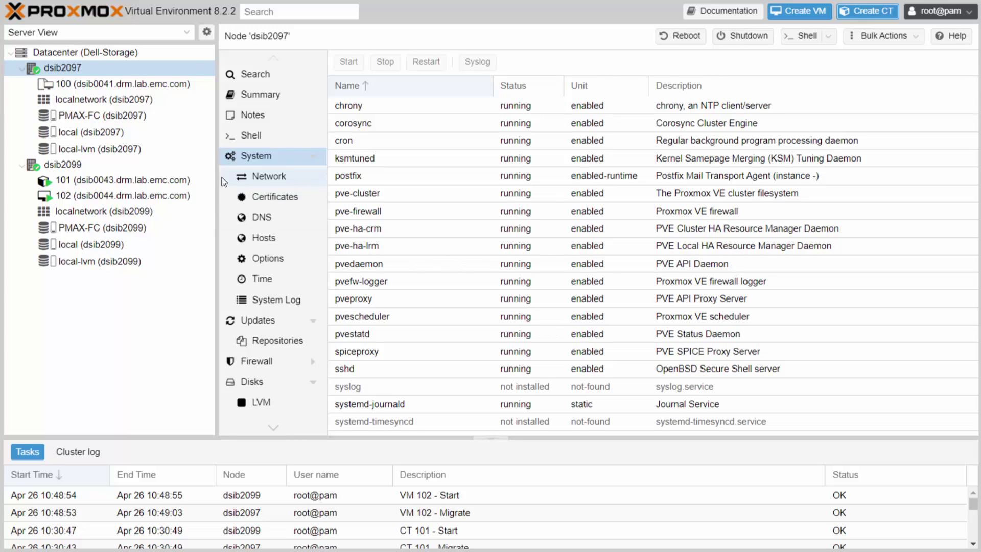
List the ISO images on dsib2097's local storage, opening and dismissing the Upload form.
click(88, 133)
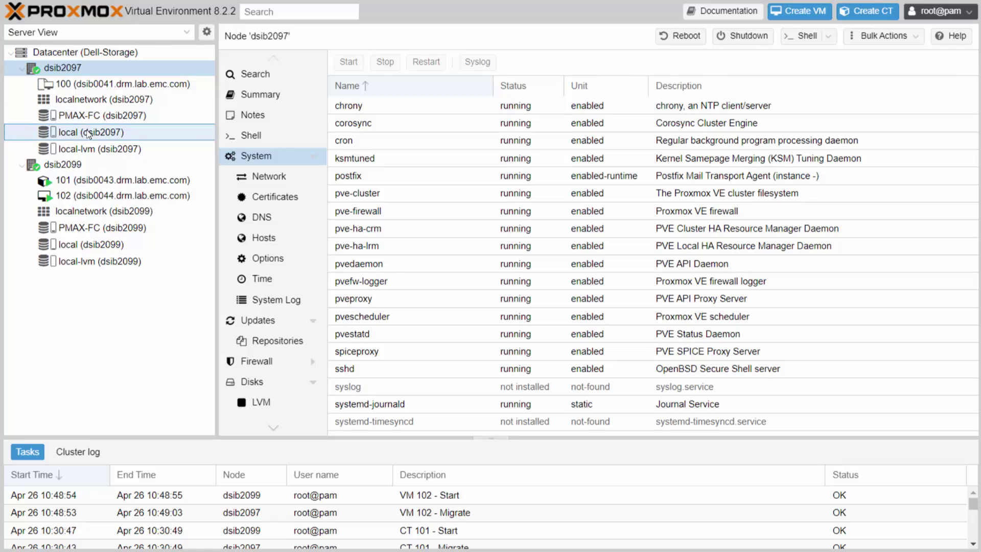
click(100, 148)
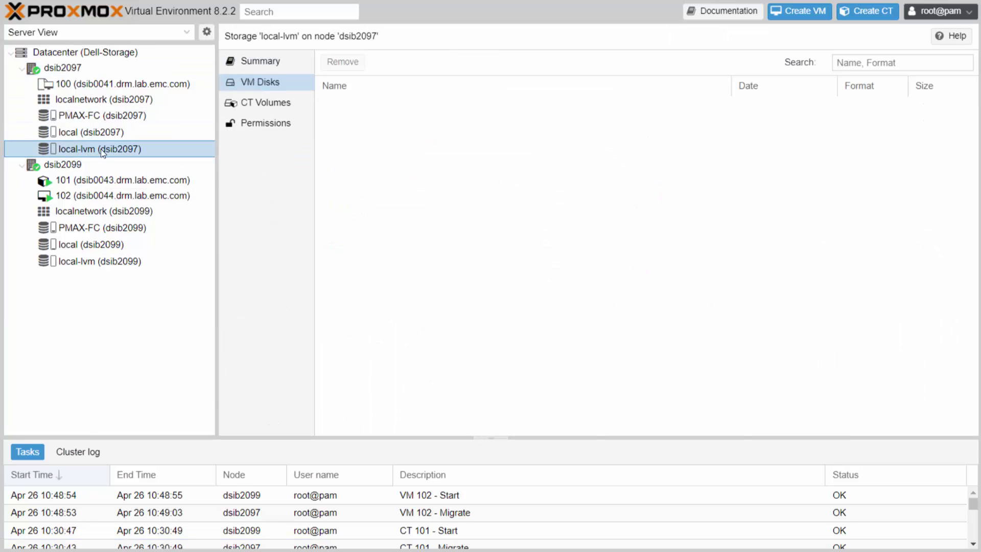
click(92, 132)
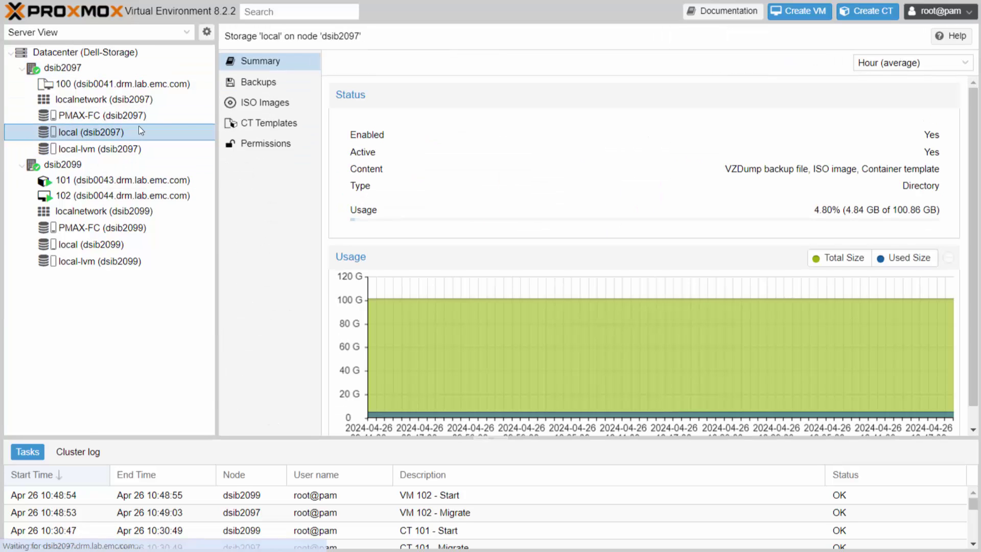
click(273, 105)
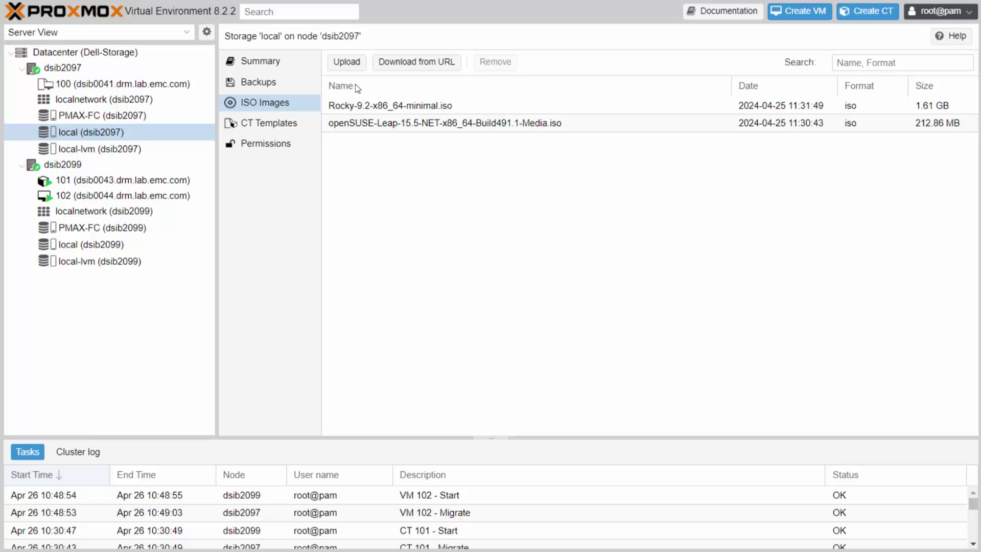
click(347, 62)
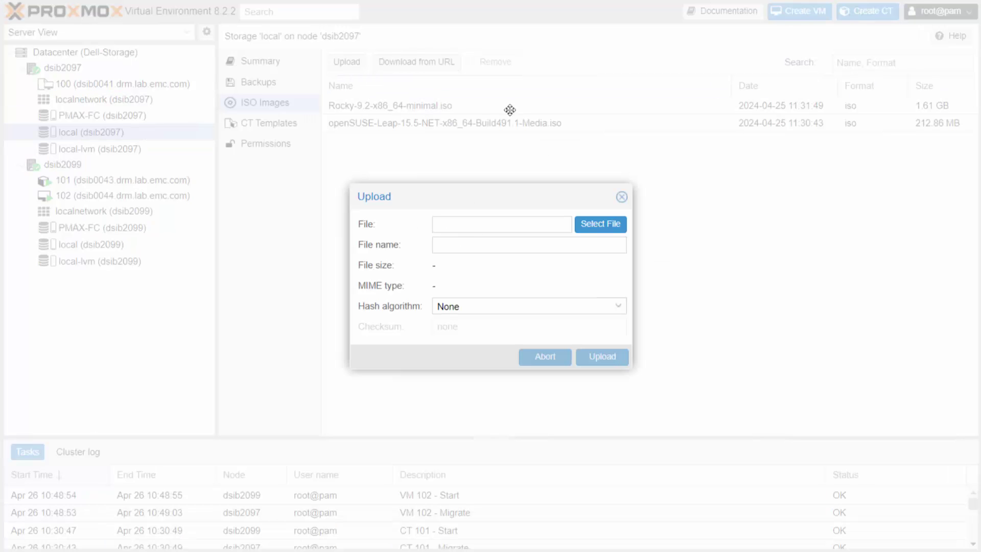
click(621, 198)
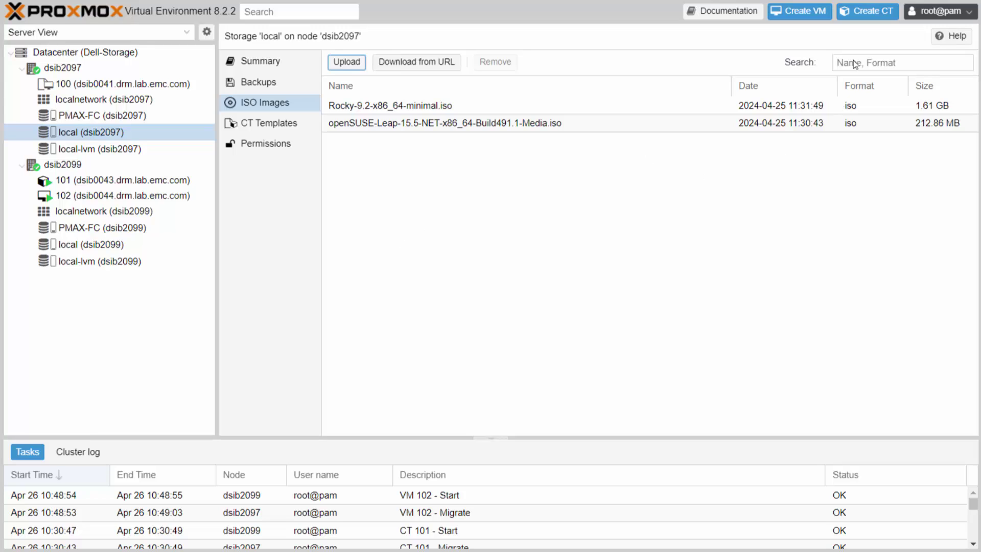
Review the Datacenter storage settings, then return to dsib2097's local-lvm storage.
click(98, 58)
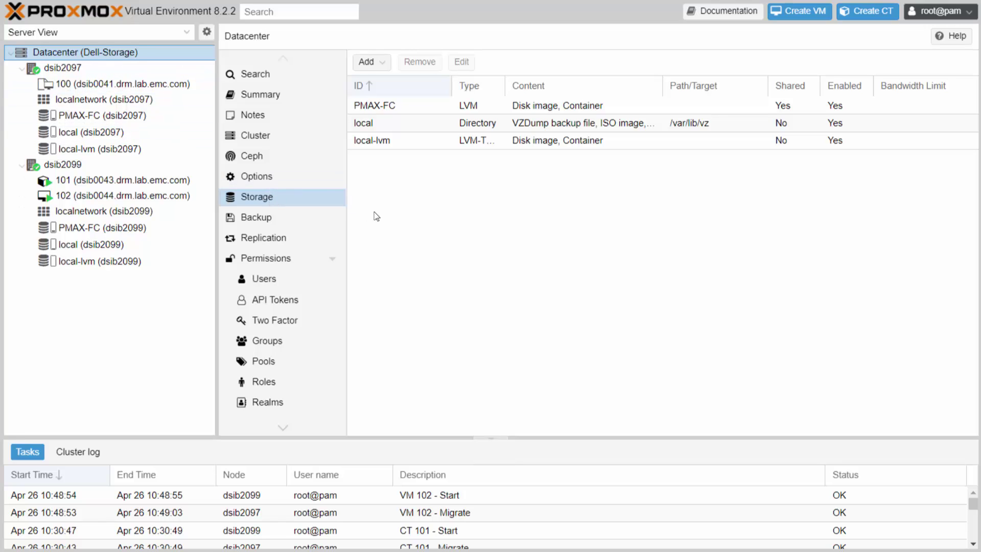
click(331, 260)
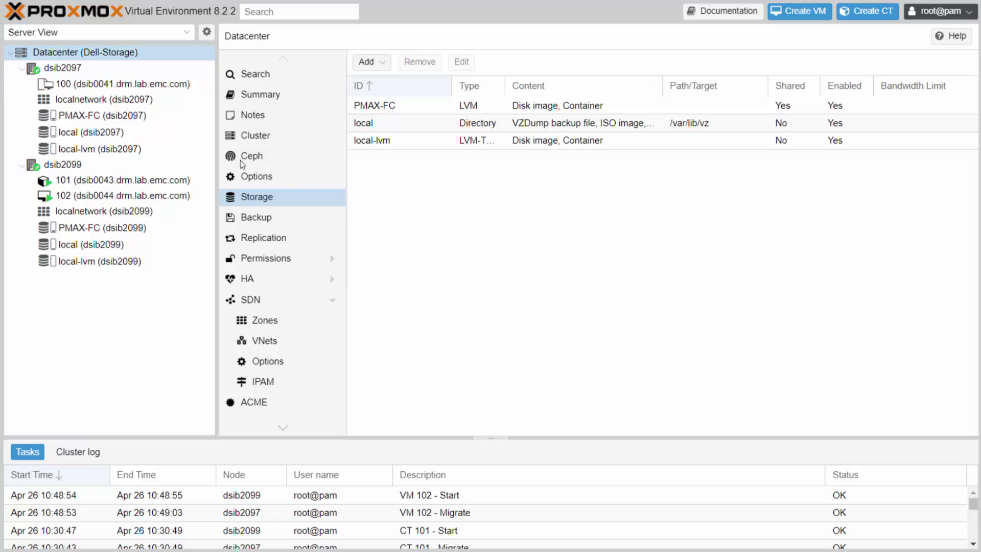
click(86, 147)
List the CT templates on dsib2097's local storage and dismiss the Download from URL form.
click(85, 134)
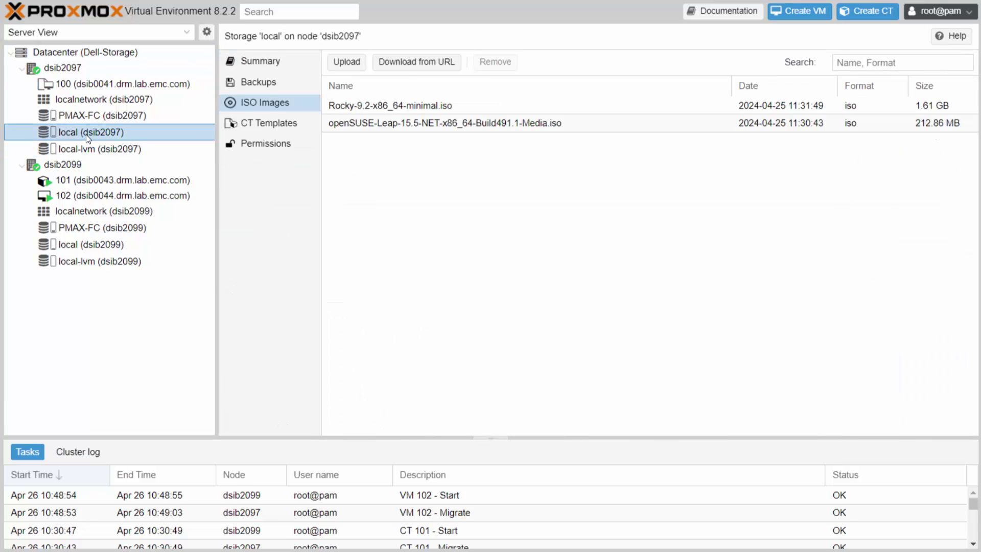
click(274, 126)
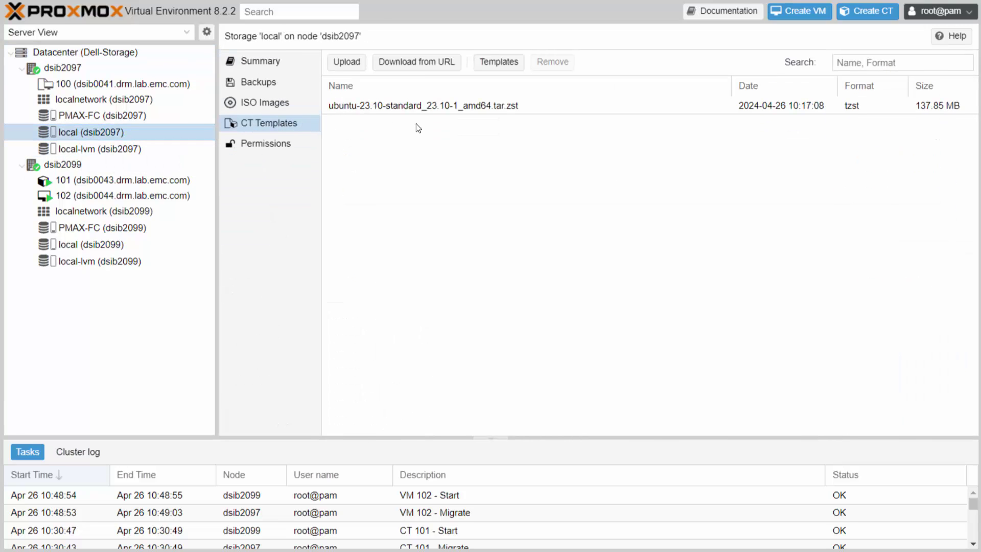
click(433, 65)
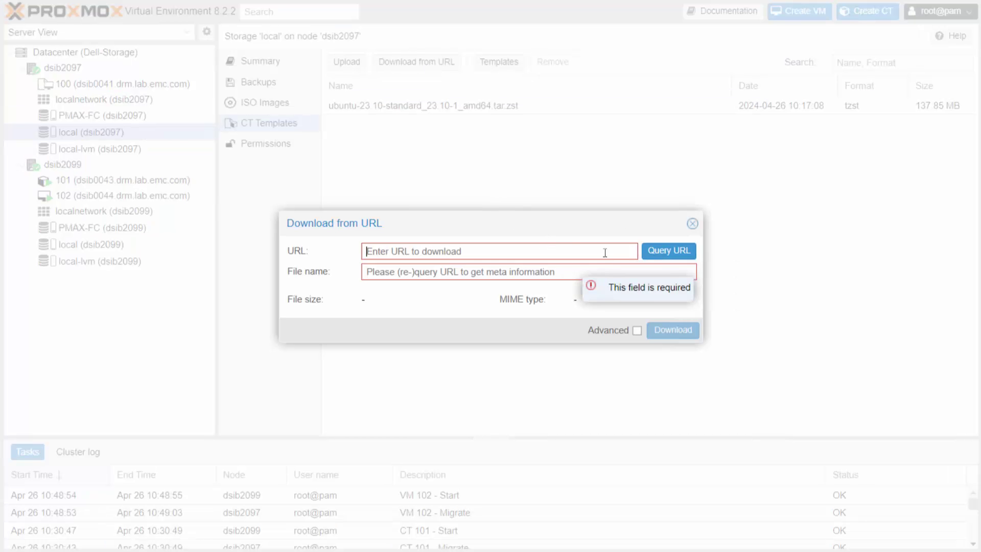
click(693, 225)
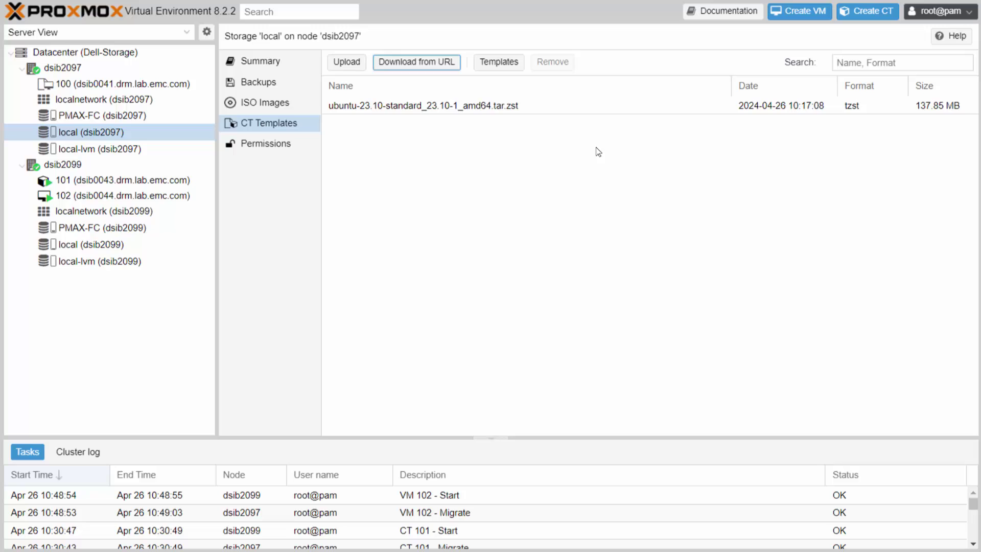
Browse the template catalogue, select ubuntu-23.10-standard, and close it without downloading.
click(496, 64)
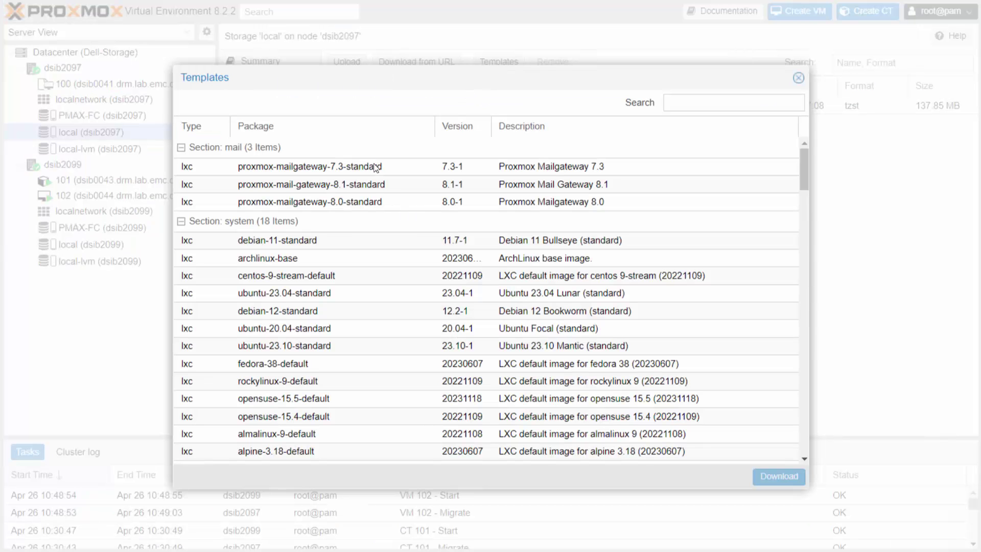
scroll(374, 387, down, 3)
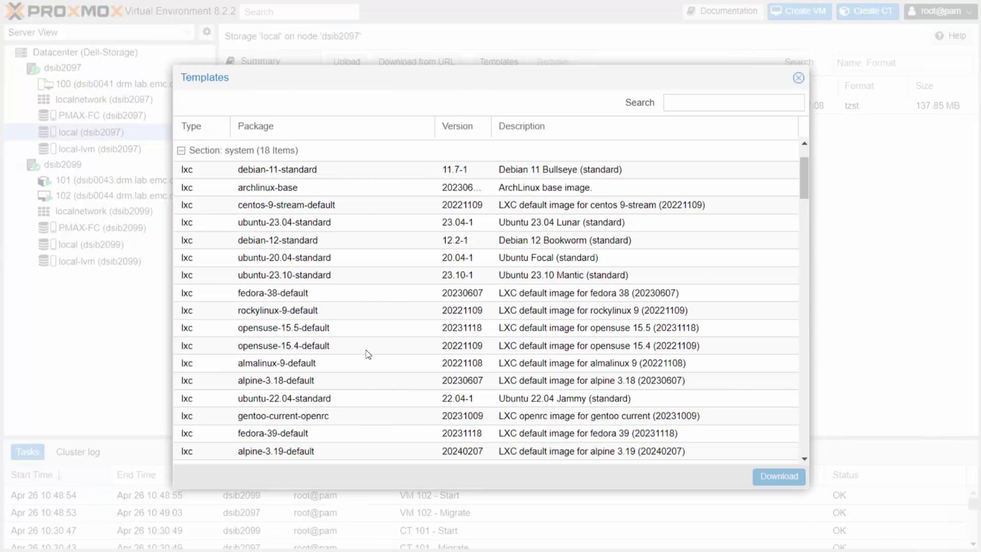
click(391, 275)
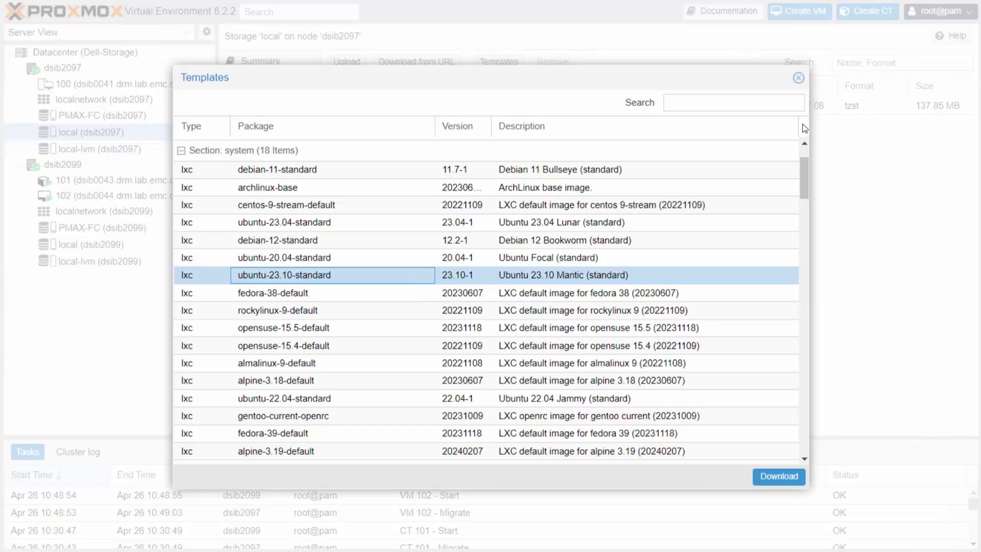
click(798, 77)
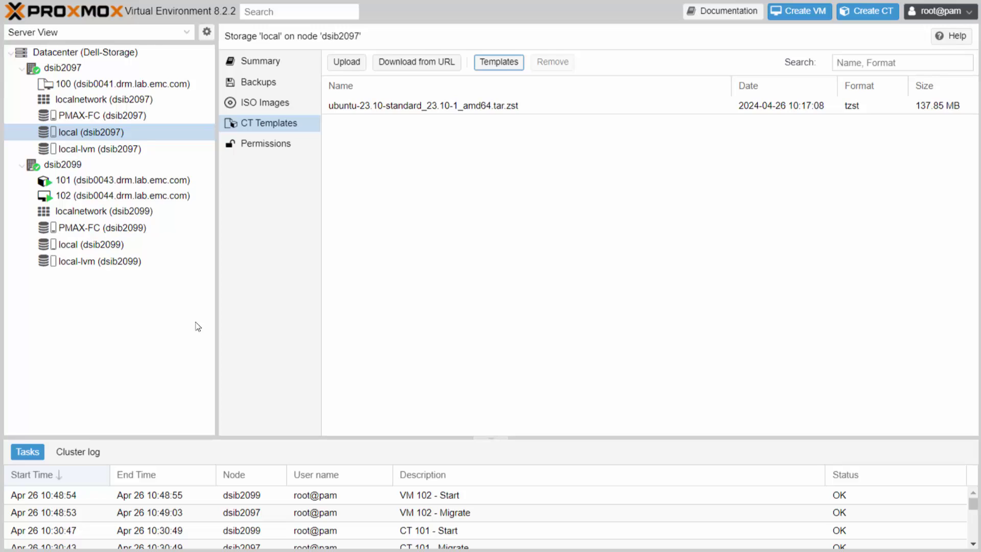
View dsib2099's localnetwork zone, then return to the Dell-Storage datacenter storage list.
click(81, 211)
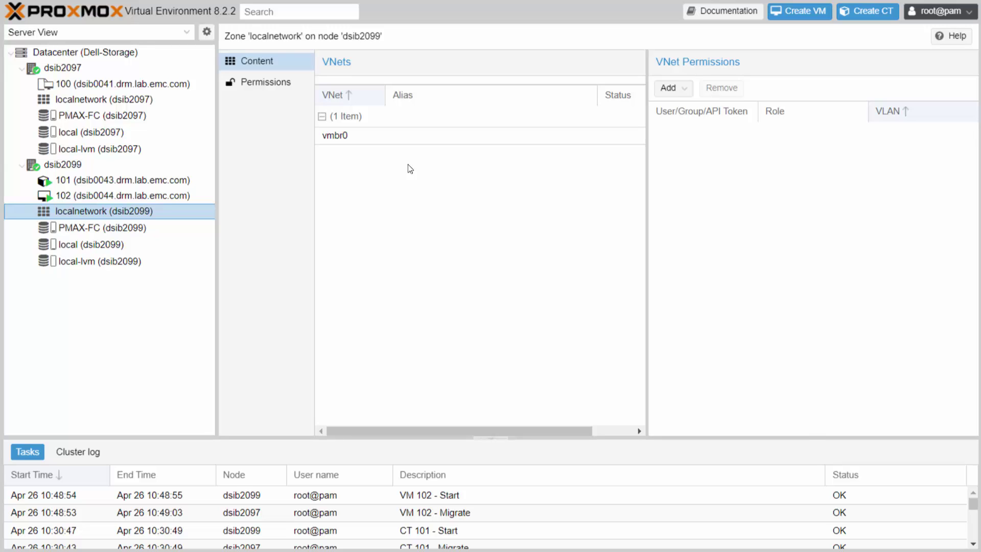
click(102, 52)
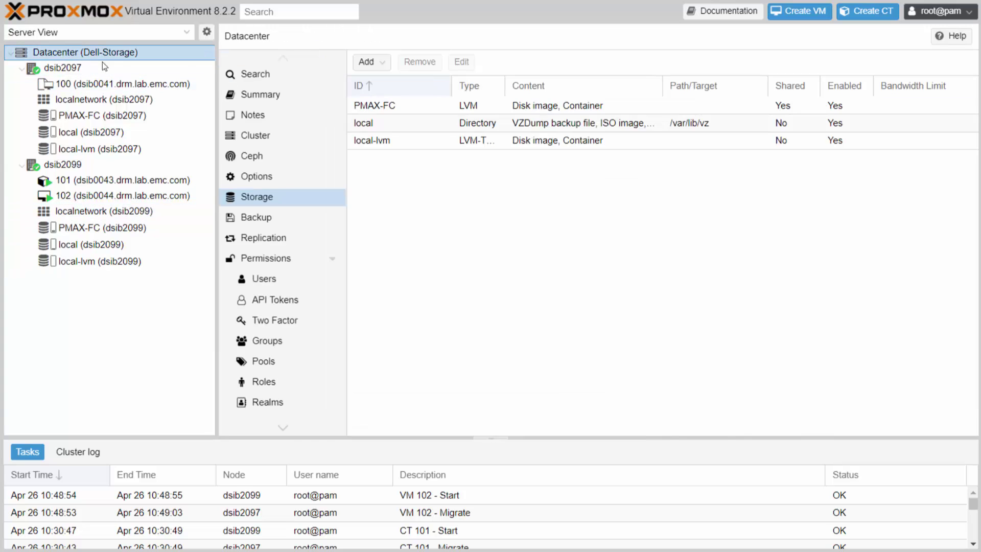